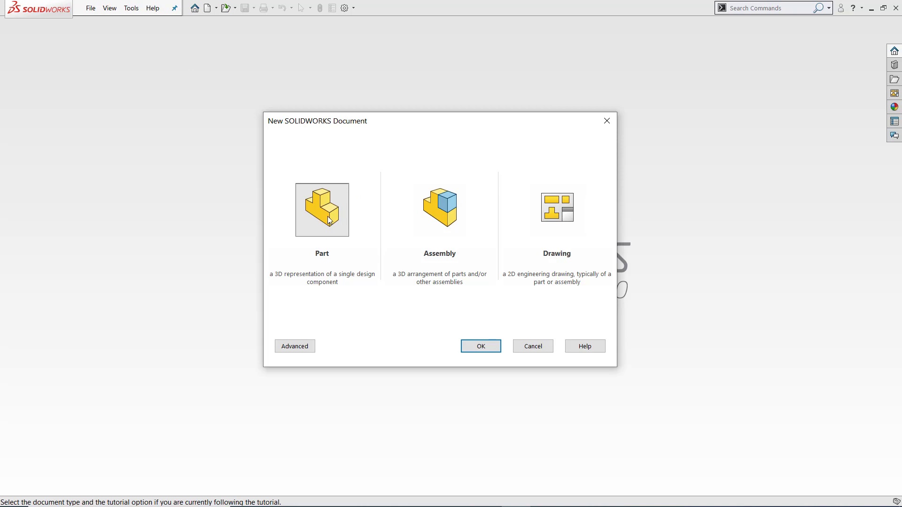
# Step: Create a new part document and start a sketch on the Right Plane
pyautogui.click(479, 349)
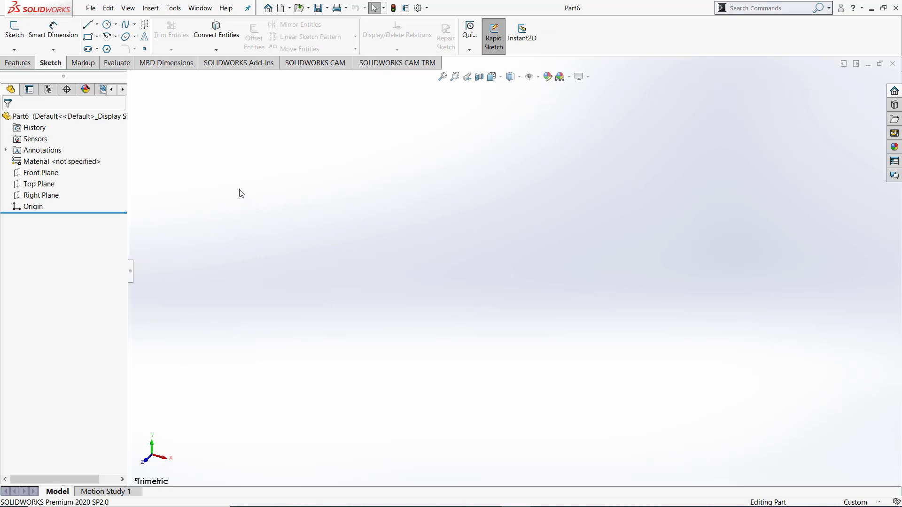
pyautogui.click(14, 29)
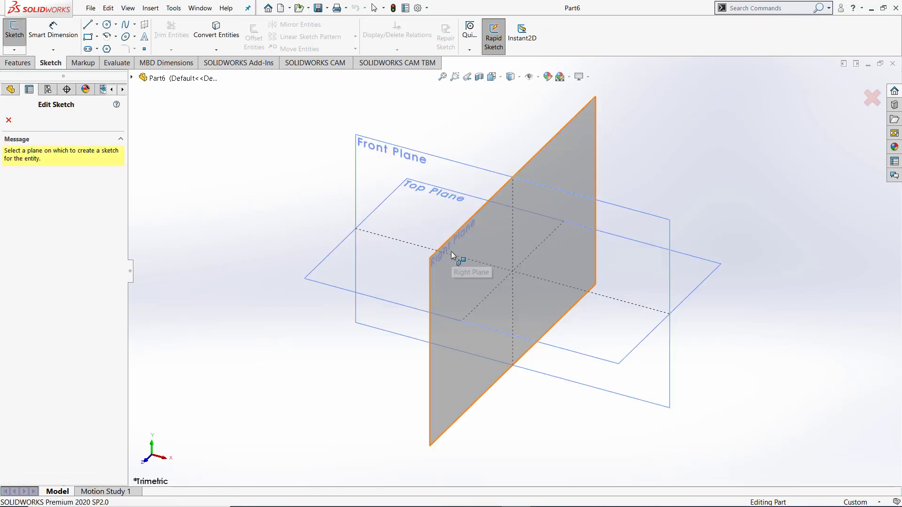
pyautogui.click(451, 252)
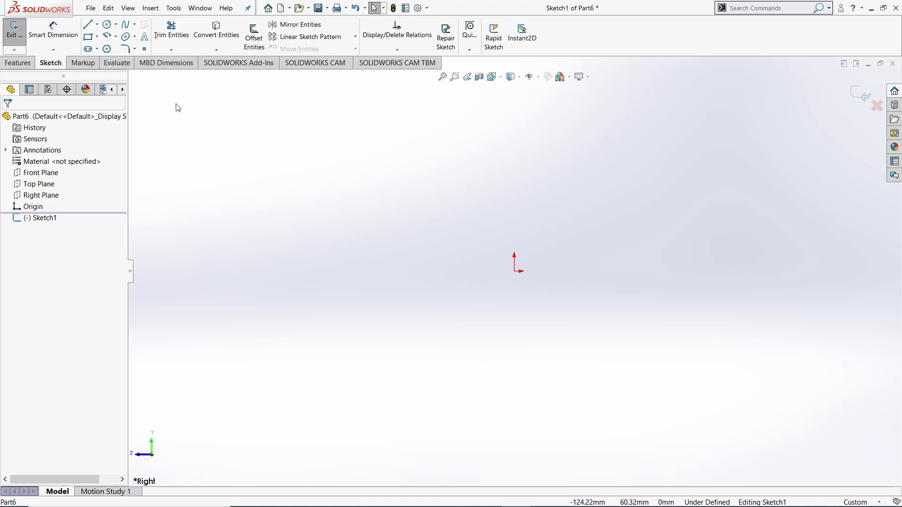
# Step: Sketch a corner rectangle about 101 mm wide and 71 mm high around the origin
pyautogui.click(97, 37)
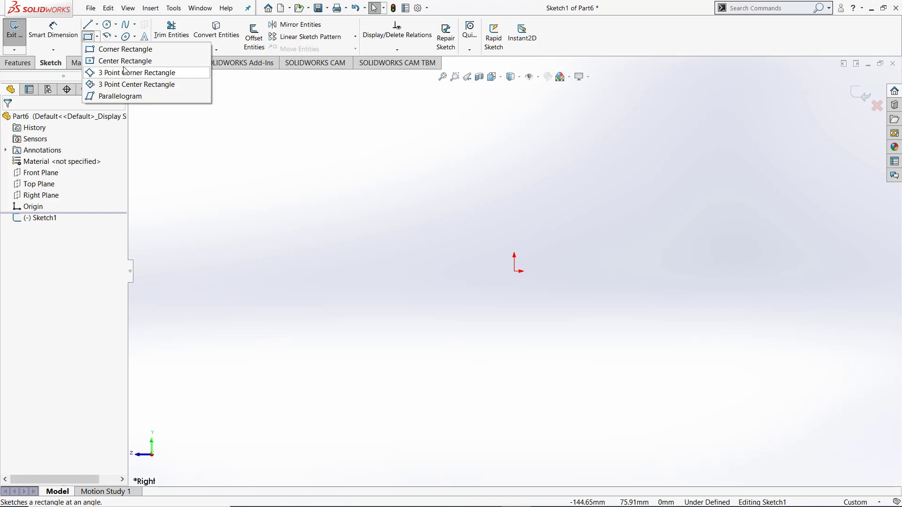
pyautogui.click(136, 50)
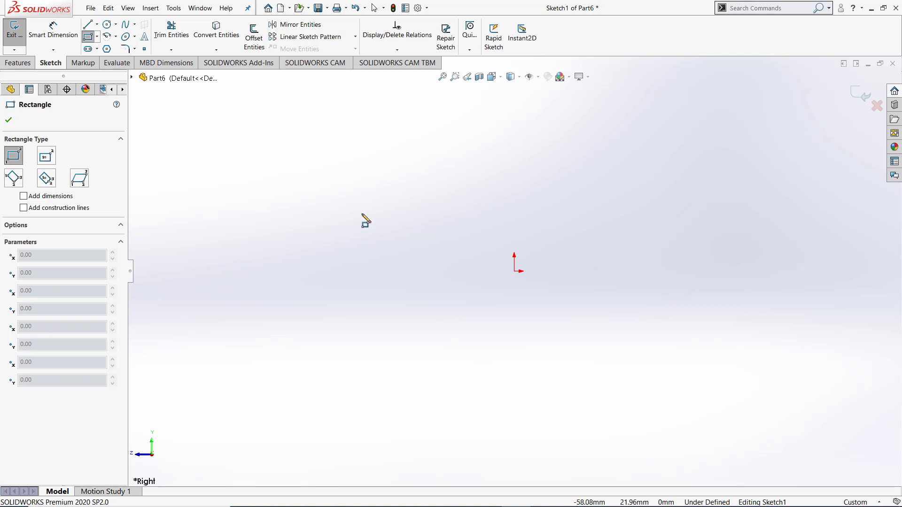
pyautogui.click(400, 355)
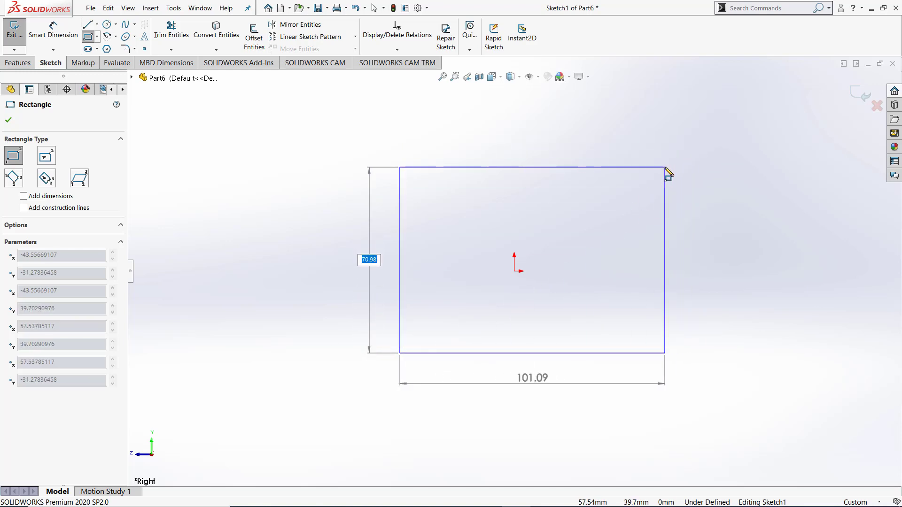
pyautogui.click(668, 174)
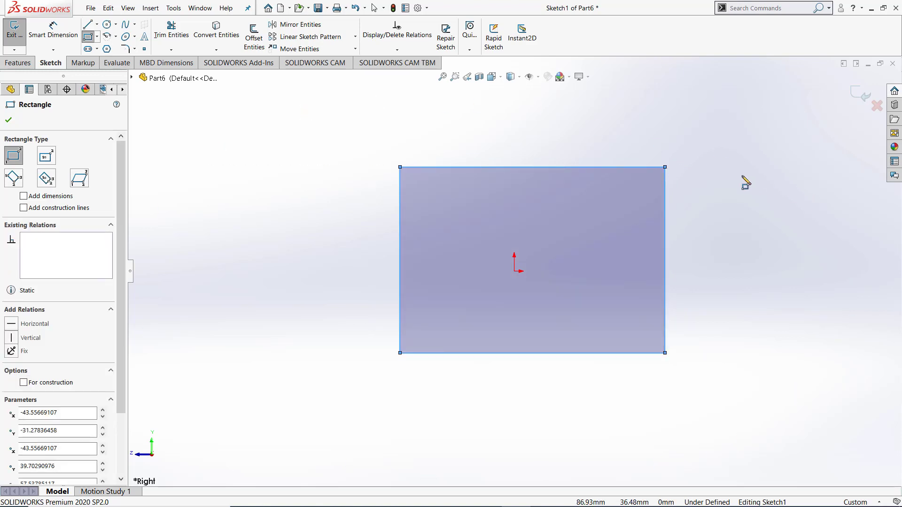
pyautogui.press('Escape')
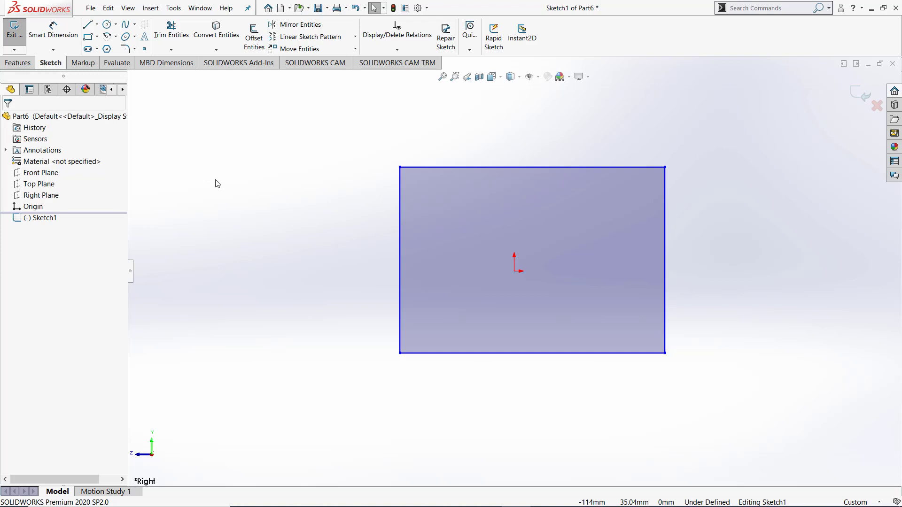
# Step: Dimension the rectangle's top edge and left edge to 100 mm each
pyautogui.click(53, 31)
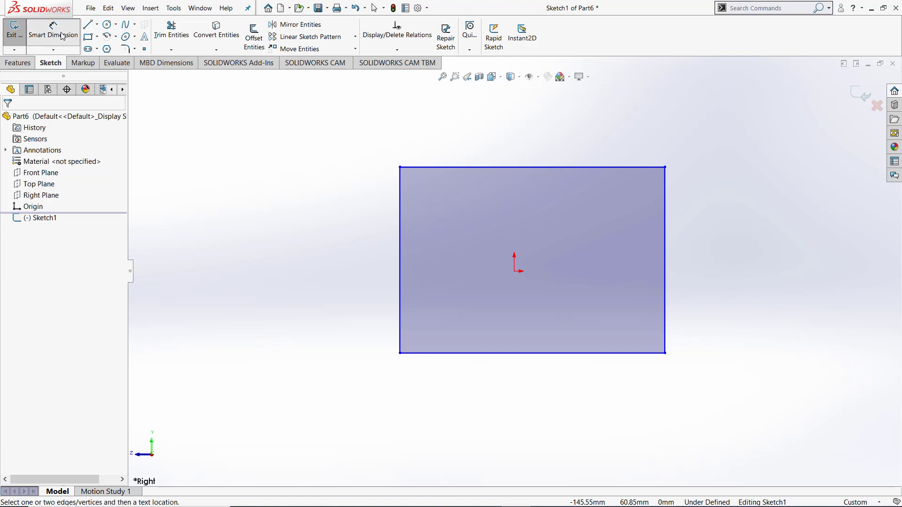
pyautogui.click(447, 168)
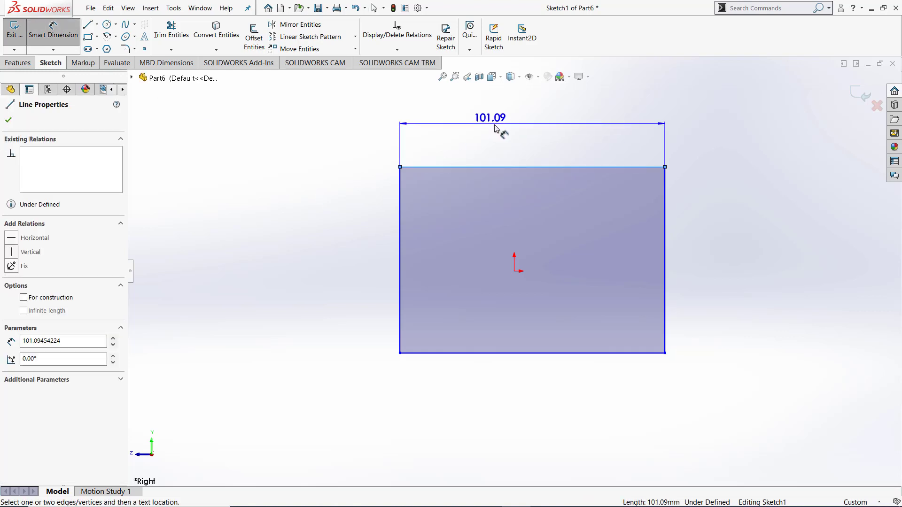
pyautogui.click(502, 133)
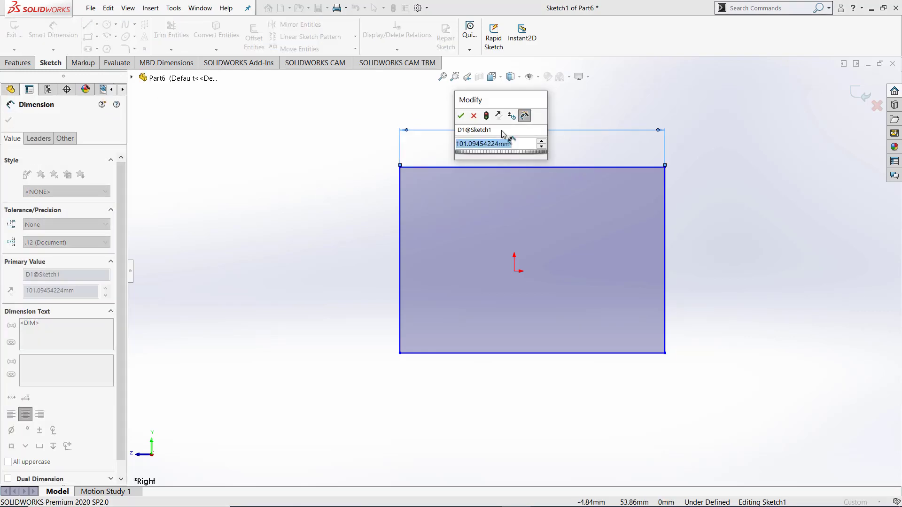
pyautogui.write('100')
pyautogui.press('Return')
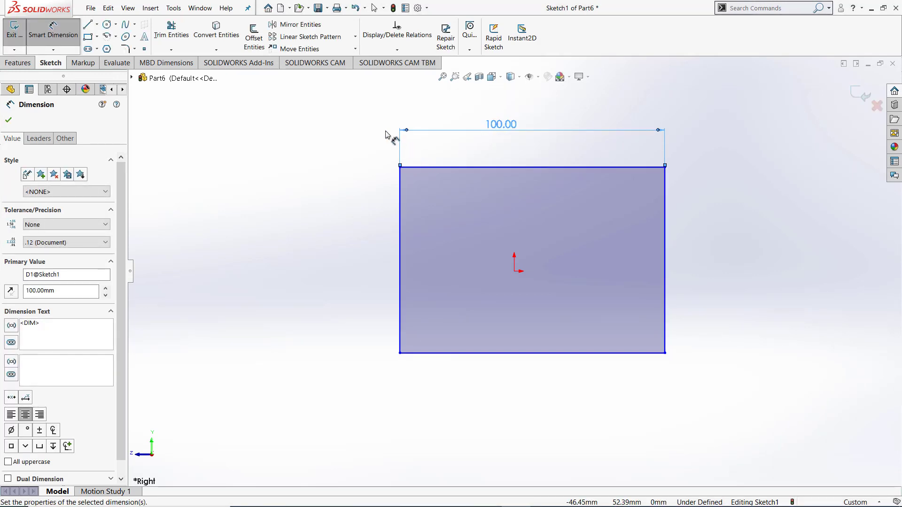
pyautogui.click(400, 207)
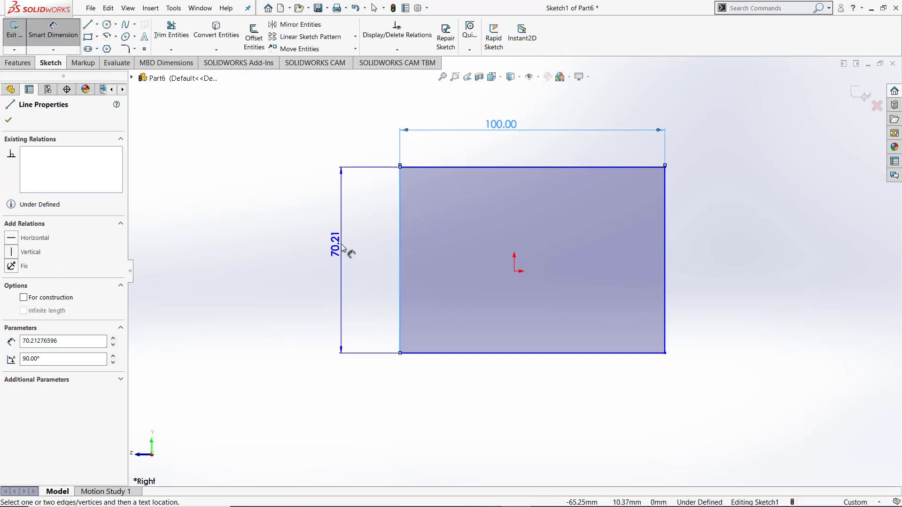
pyautogui.click(342, 248)
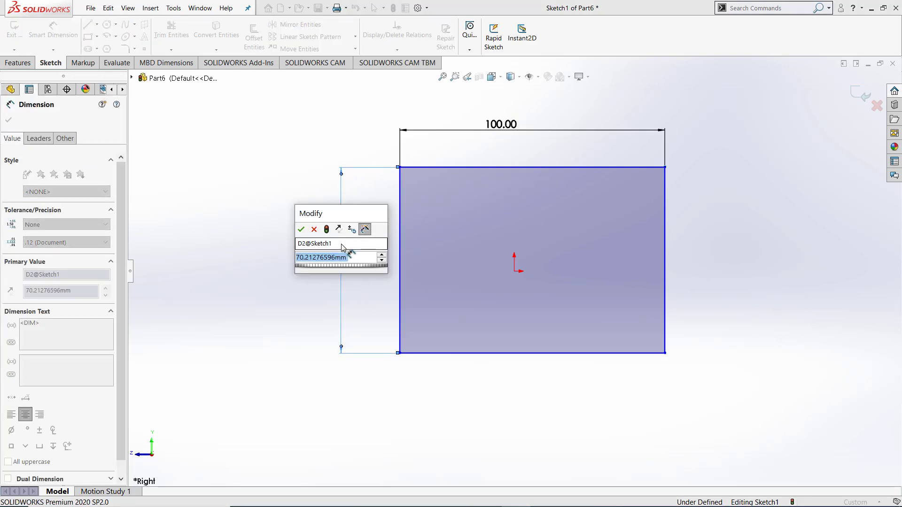
pyautogui.write('100')
pyautogui.press('Return')
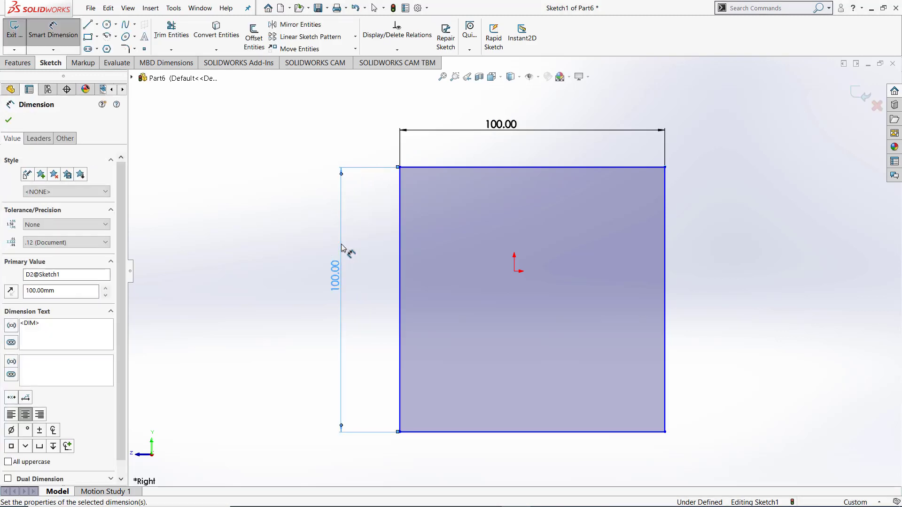
pyautogui.press('Escape')
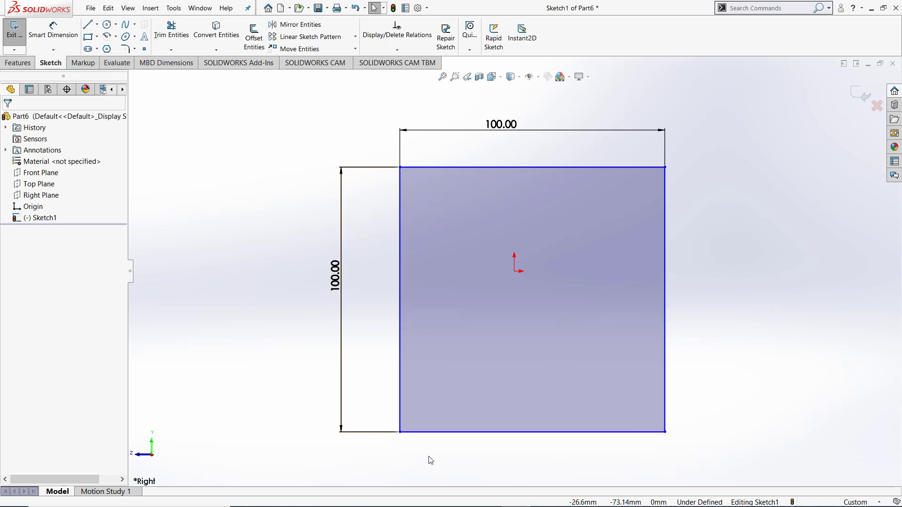
# Step: Move the square by its lower-left corner and place that corner on the origin
pyautogui.moveTo(400, 433); pyautogui.dragTo(362, 395)
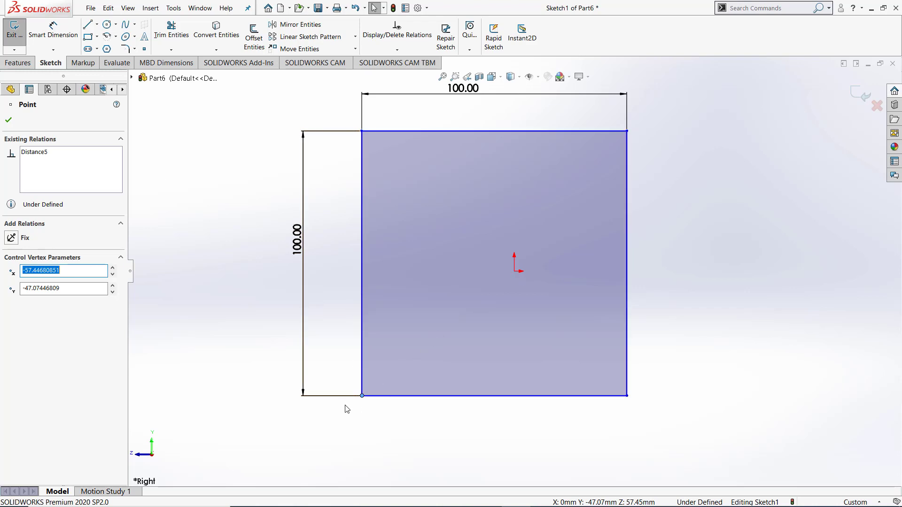
pyautogui.moveTo(363, 397)
pyautogui.mouseDown()
pyautogui.moveTo(518, 357)
pyautogui.moveTo(518, 260)
pyautogui.moveTo(515, 272)
pyautogui.mouseUp()
pyautogui.click(535, 329)
pyautogui.scroll(4, 675, 268)
pyautogui.scroll(-2, 657, 170)
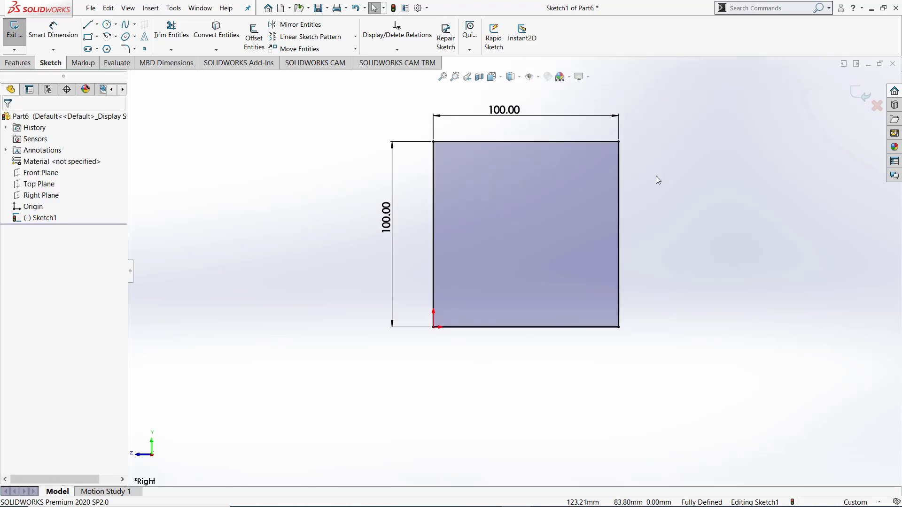
pyautogui.scroll(-2, 658, 180)
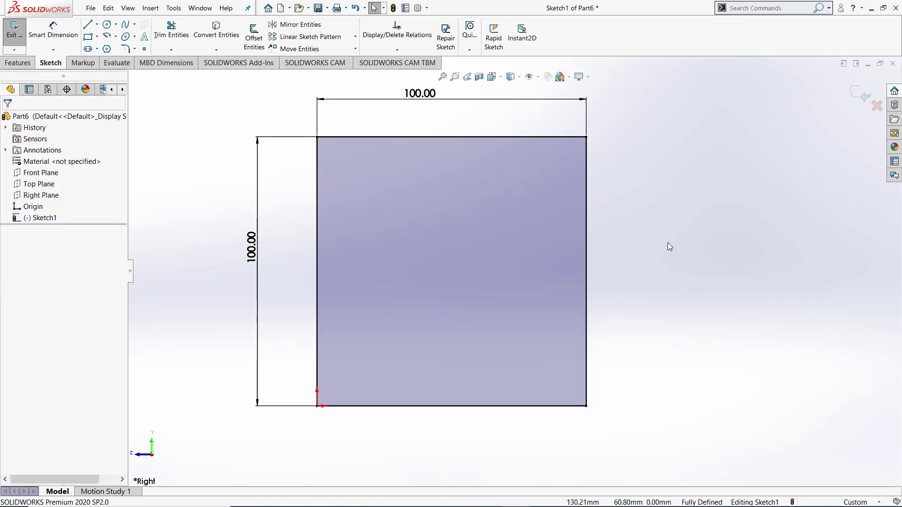
pyautogui.scroll(2, 666, 255)
# Step: Undo the placement of the square's corner on the origin
pyautogui.hotkey('ctrl', 'z')
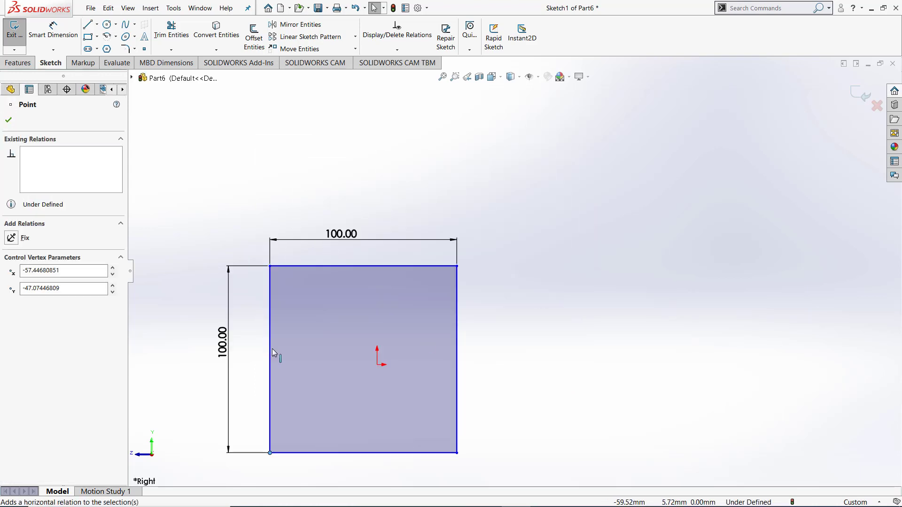
pyautogui.scroll(2, 470, 353)
pyautogui.scroll(-2, 469, 355)
pyautogui.click(193, 142)
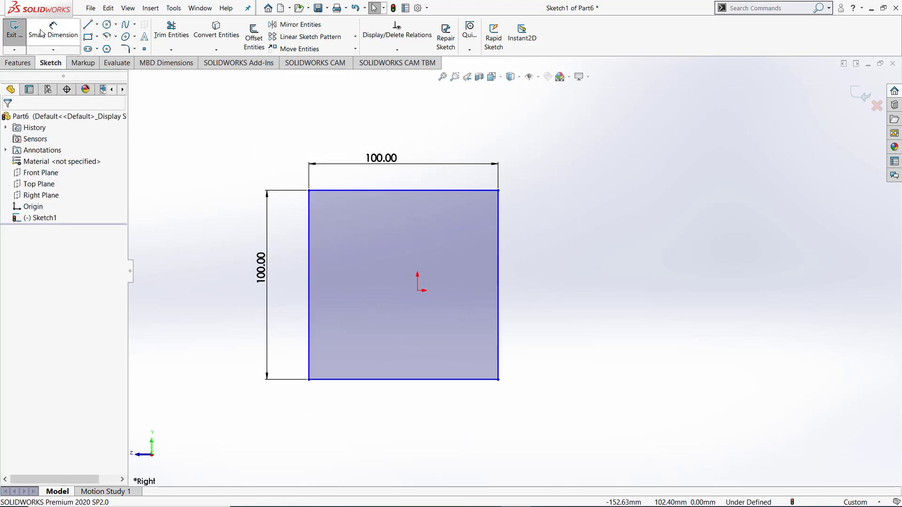
# Step: Dimension the horizontal distance between the origin and the square's left edge to 50 mm
pyautogui.click(42, 33)
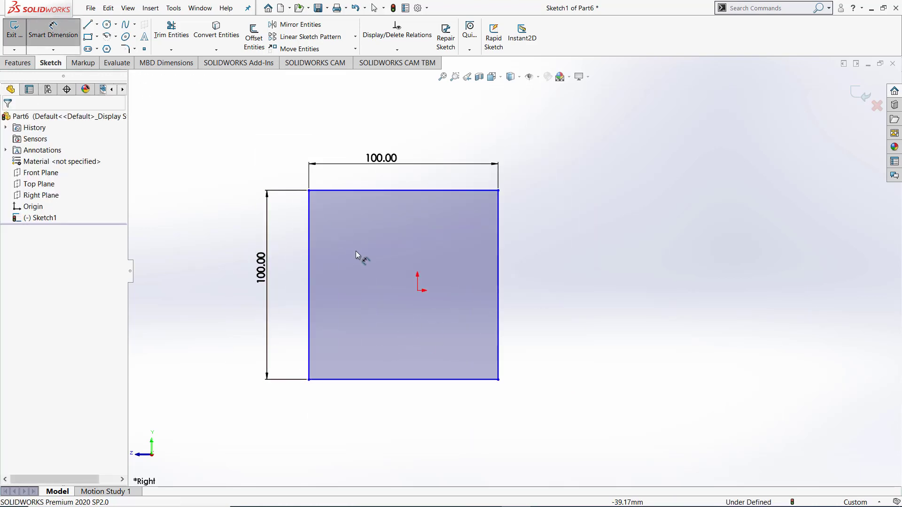
pyautogui.click(417, 290)
pyautogui.click(309, 277)
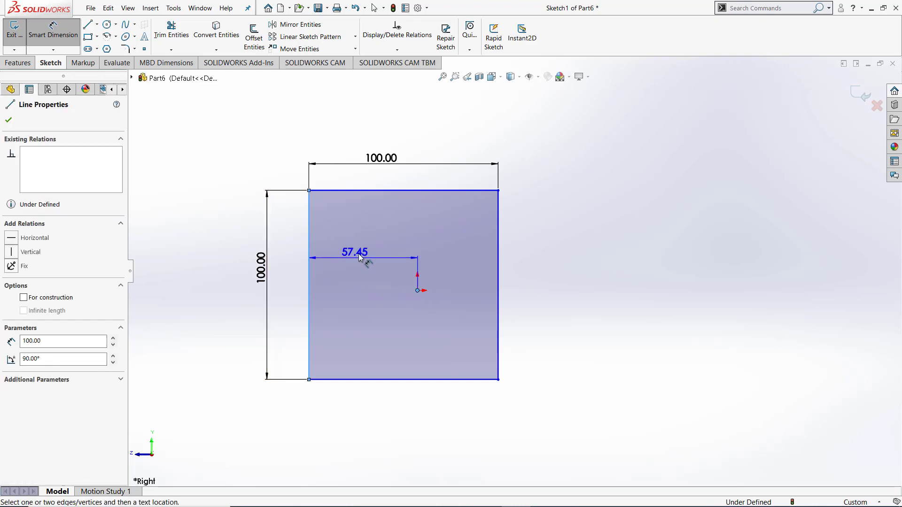
pyautogui.click(360, 250)
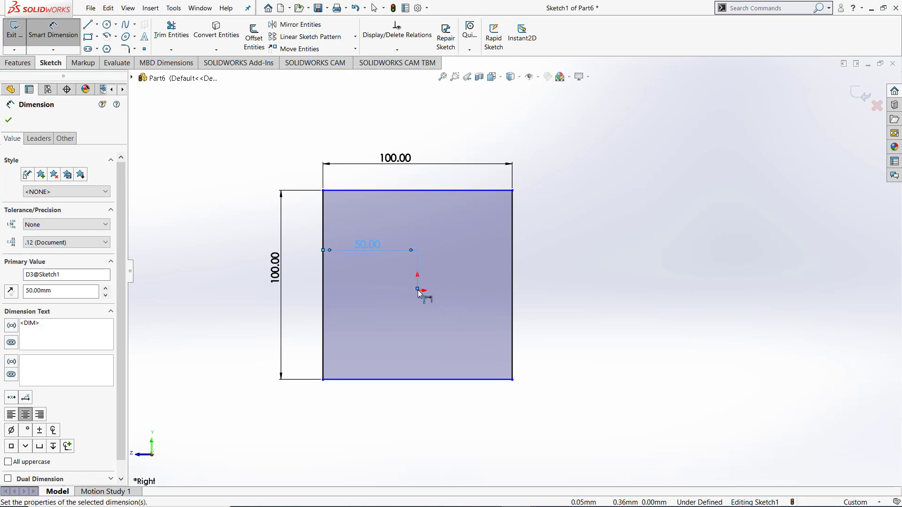
# Step: Dimension the vertical distance between the origin and the square's bottom edge to 50 mm
pyautogui.click(69, 27)
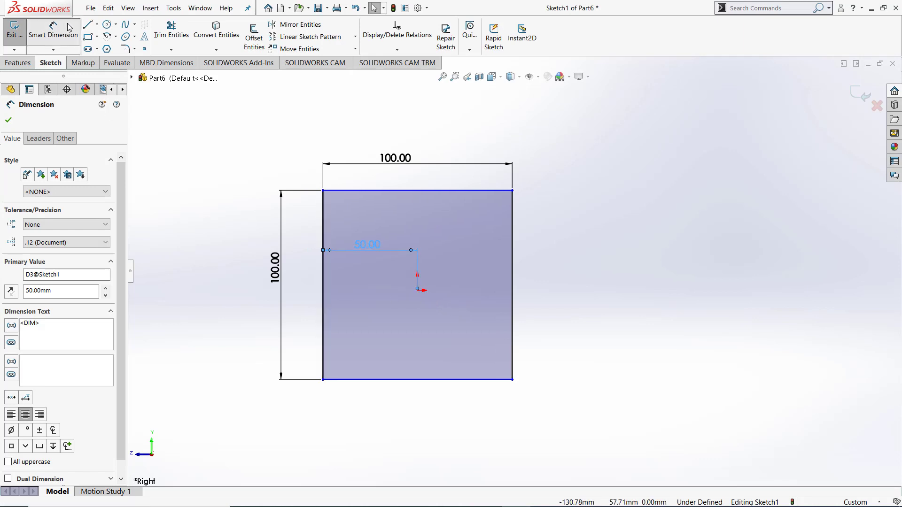
pyautogui.click(69, 27)
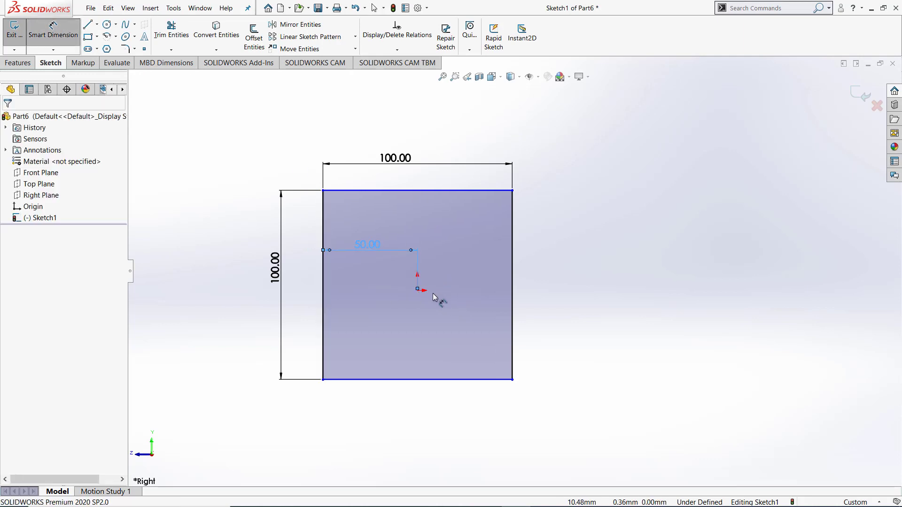
pyautogui.click(435, 380)
pyautogui.click(449, 338)
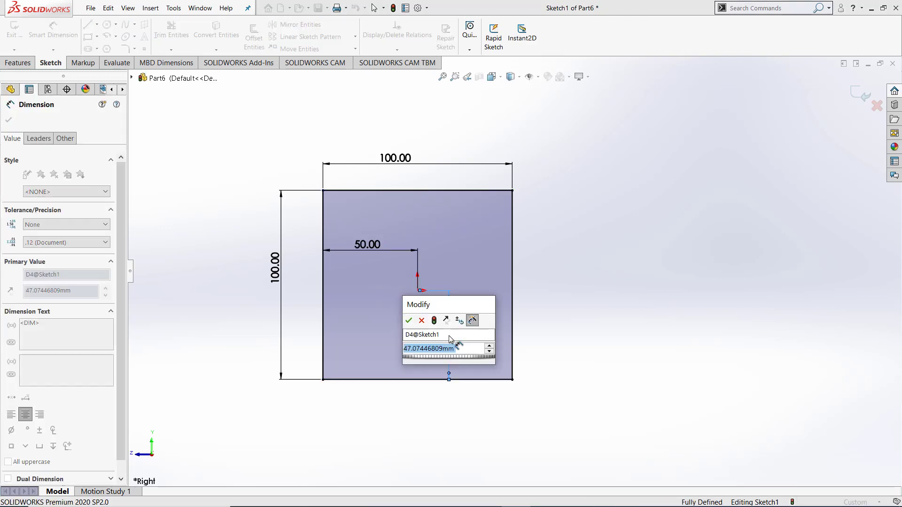
pyautogui.write('50')
pyautogui.press('Return')
pyautogui.press('Escape')
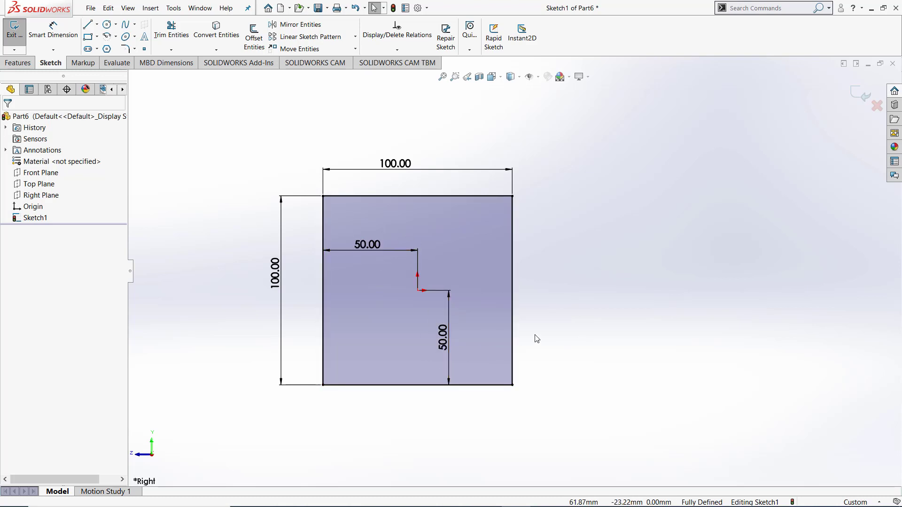
# Step: Set the origin's distances to the square's bottom edge and left edge to 10 mm each
pyautogui.doubleClick(444, 338)
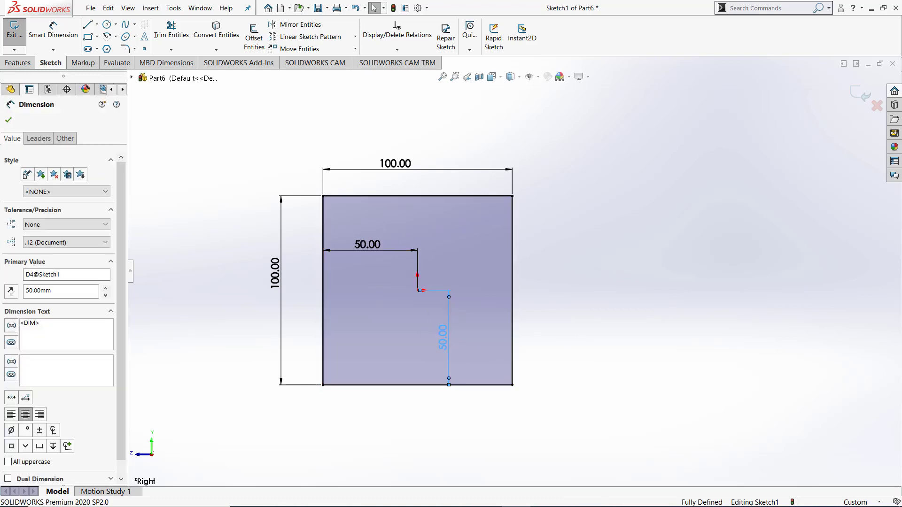
pyautogui.write('10')
pyautogui.press('Return')
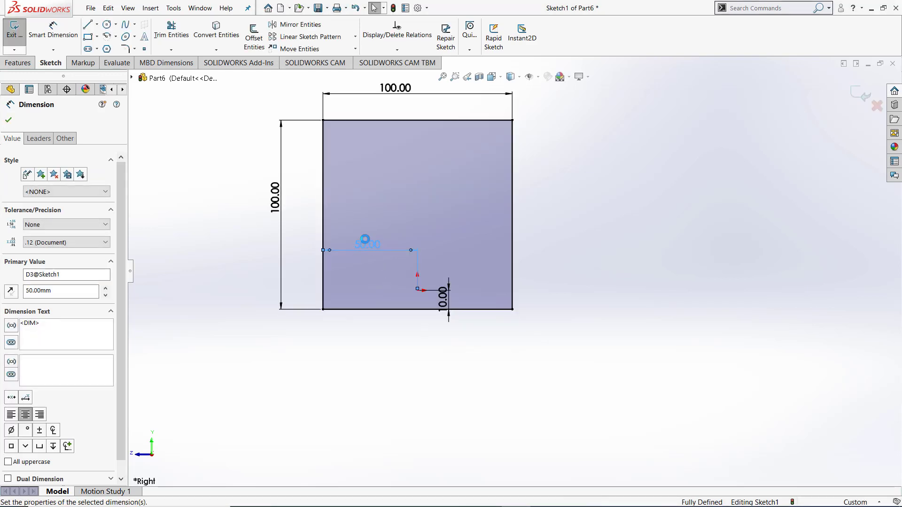
pyautogui.doubleClick(365, 243)
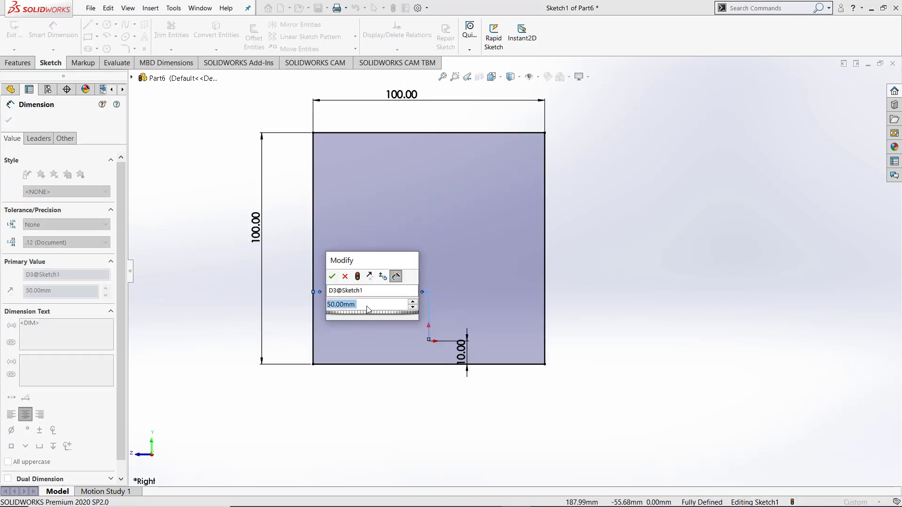
pyautogui.write('10')
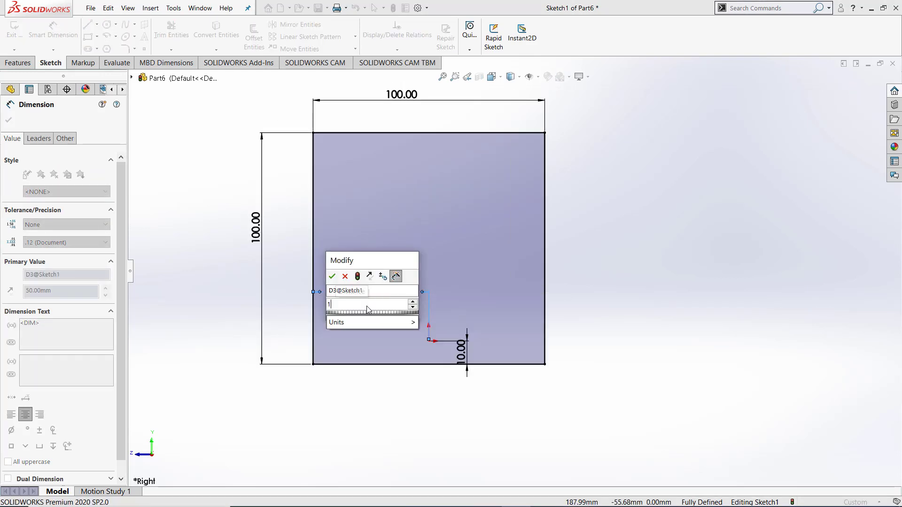
pyautogui.press('Return')
pyautogui.click(337, 352)
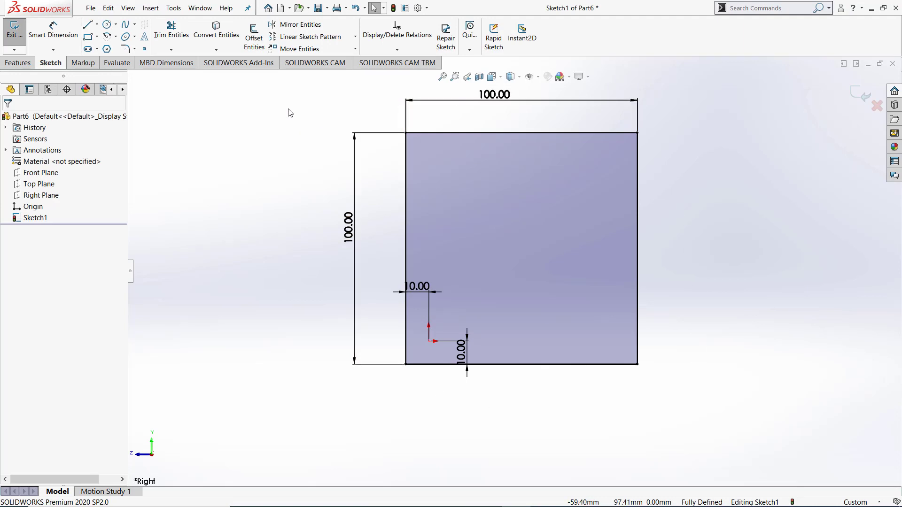
# Step: Delete the whole square together with its dimensions from the sketch
pyautogui.moveTo(281, 101)
pyautogui.mouseDown()
pyautogui.moveTo(511, 218)
pyautogui.moveTo(719, 444)
pyautogui.moveTo(727, 439)
pyautogui.mouseUp()
pyautogui.press('Delete')
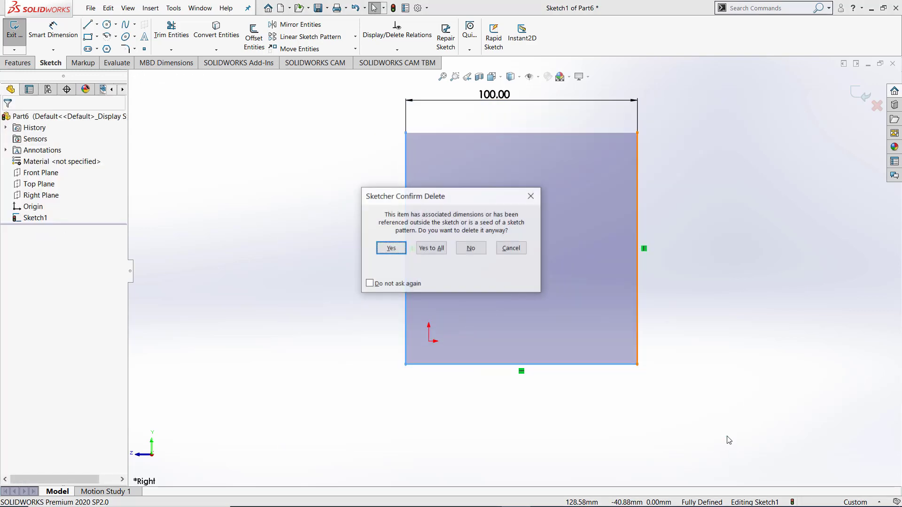
pyautogui.press('Return')
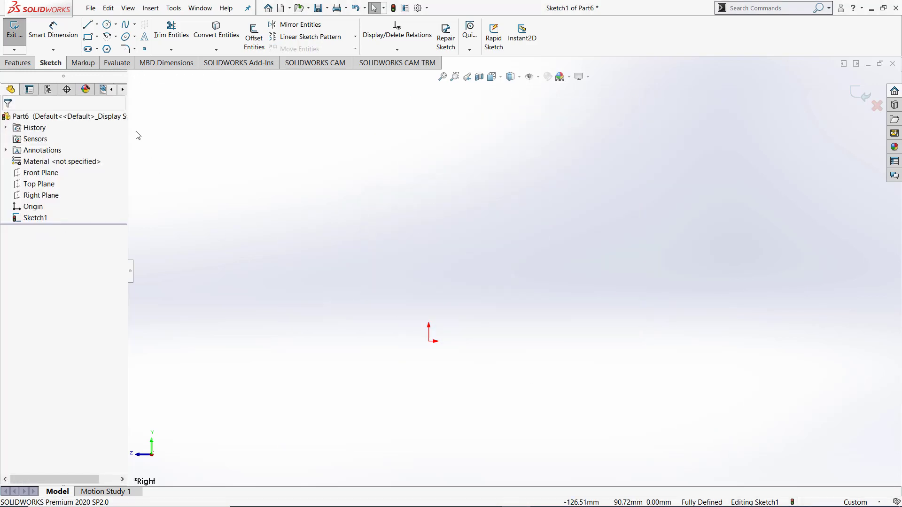
# Step: Sketch a center rectangle about 162 mm wide and 105 mm high, centred on the origin
pyautogui.click(97, 37)
pyautogui.click(125, 61)
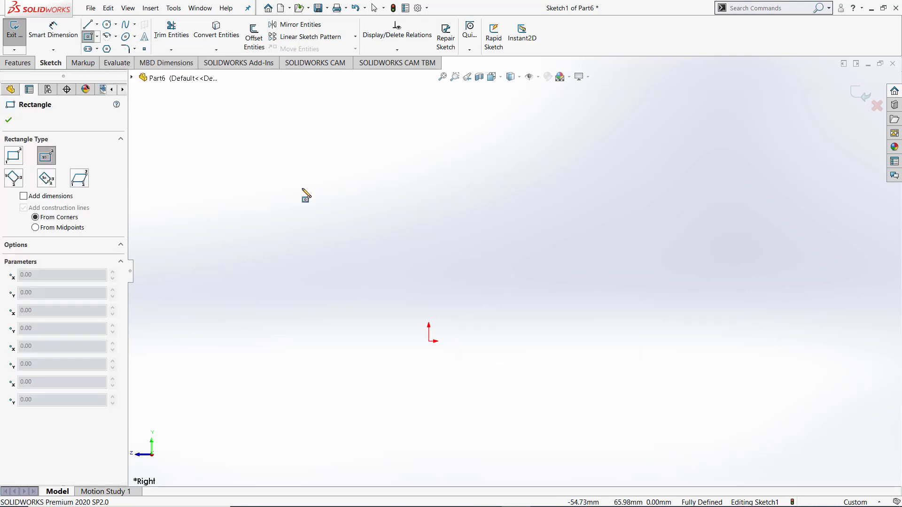
pyautogui.scroll(1, 433, 346)
pyautogui.scroll(-1, 433, 346)
pyautogui.scroll(1, 465, 358)
pyautogui.scroll(-1, 466, 357)
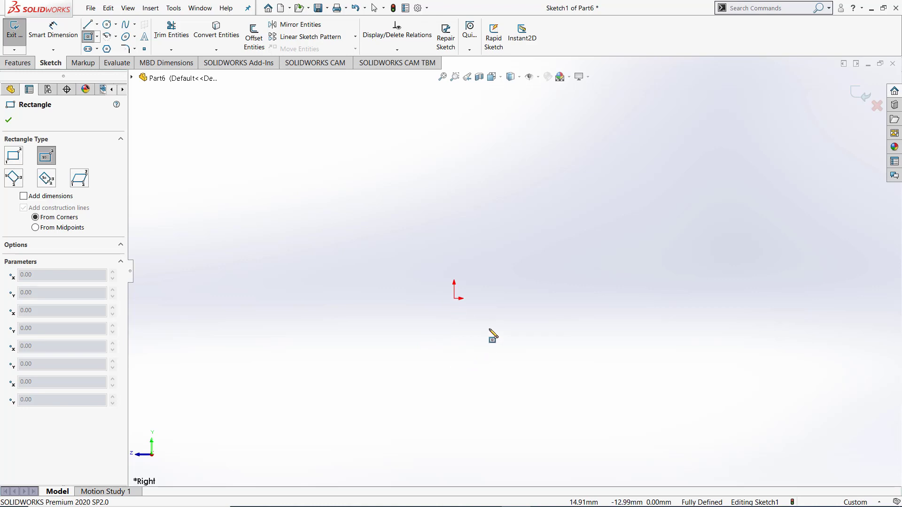
pyautogui.click(454, 299)
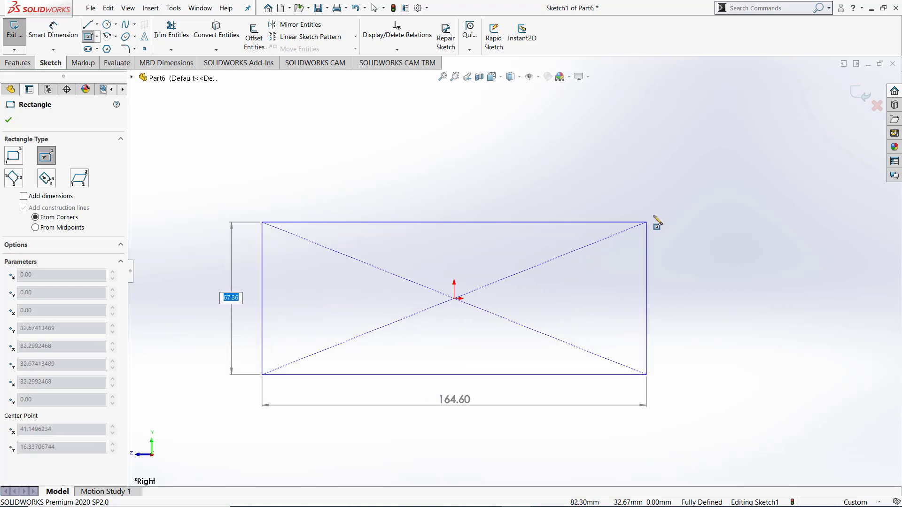
pyautogui.click(644, 176)
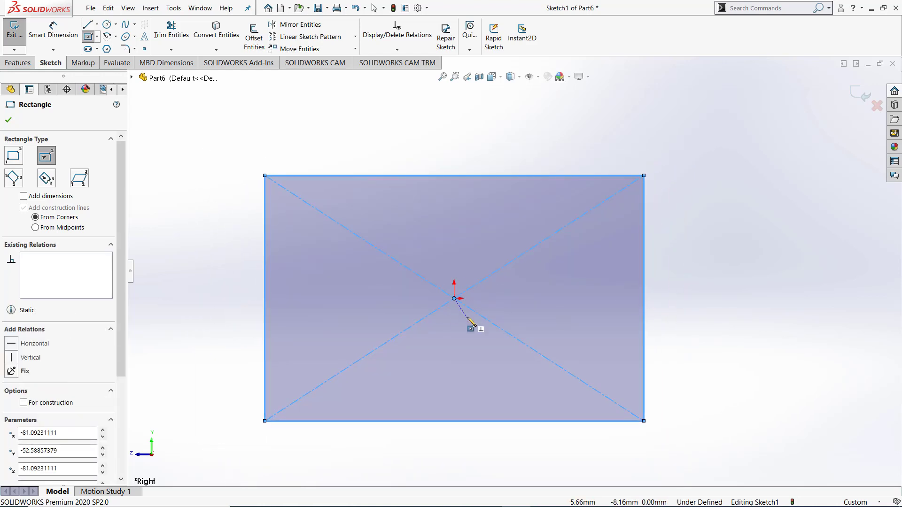
pyautogui.press('Escape')
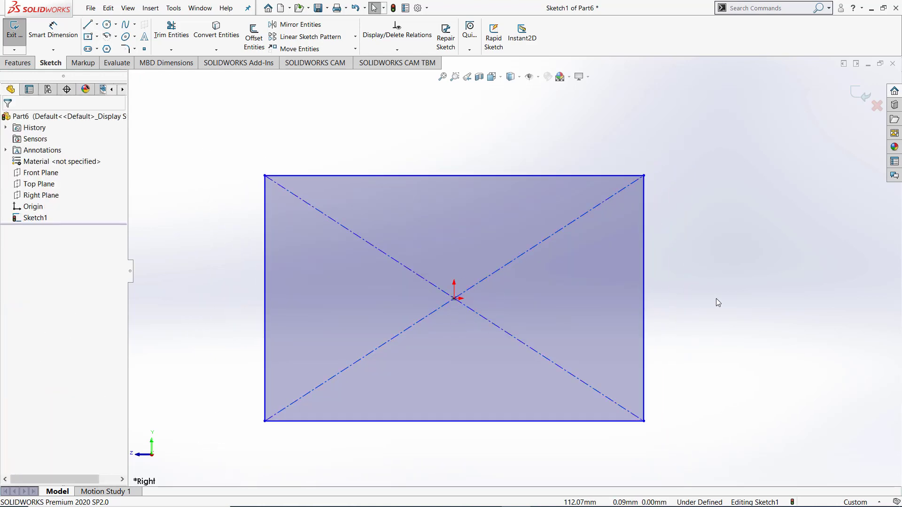
# Step: Dimension the center rectangle's top edge and right edge to 100 mm each
pyautogui.click(53, 29)
pyautogui.click(444, 176)
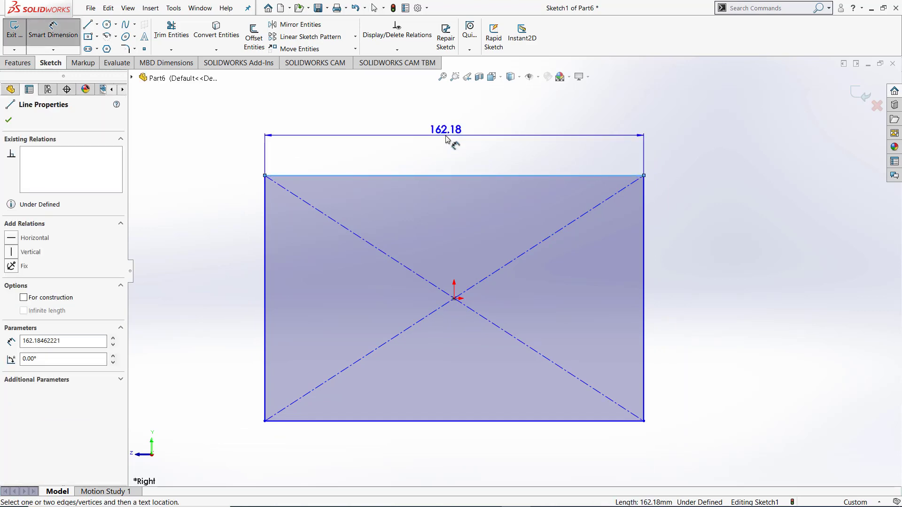
pyautogui.click(449, 137)
pyautogui.write('100')
pyautogui.press('Return')
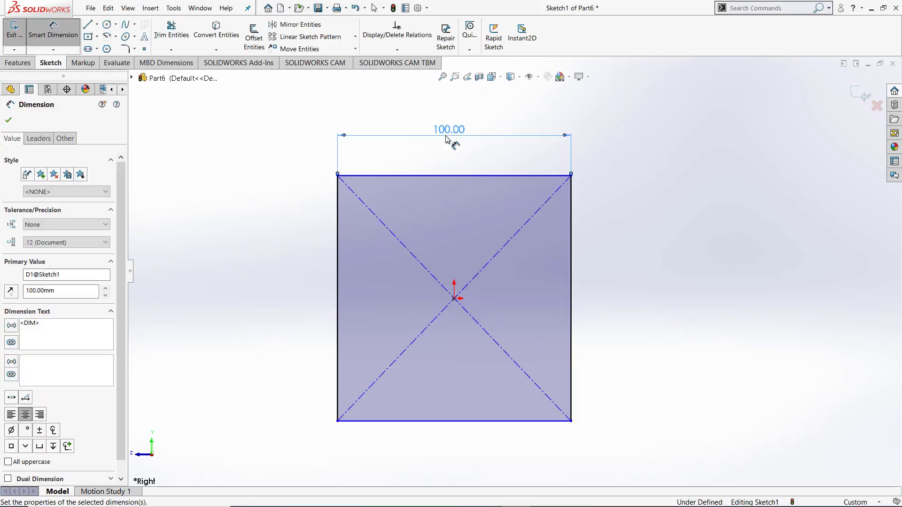
pyautogui.click(570, 242)
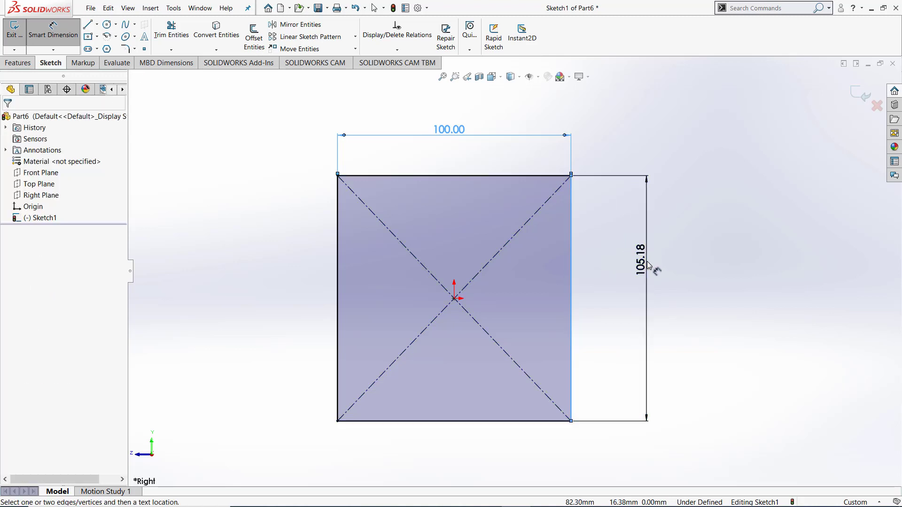
pyautogui.click(649, 262)
pyautogui.write('100')
pyautogui.press('Escape')
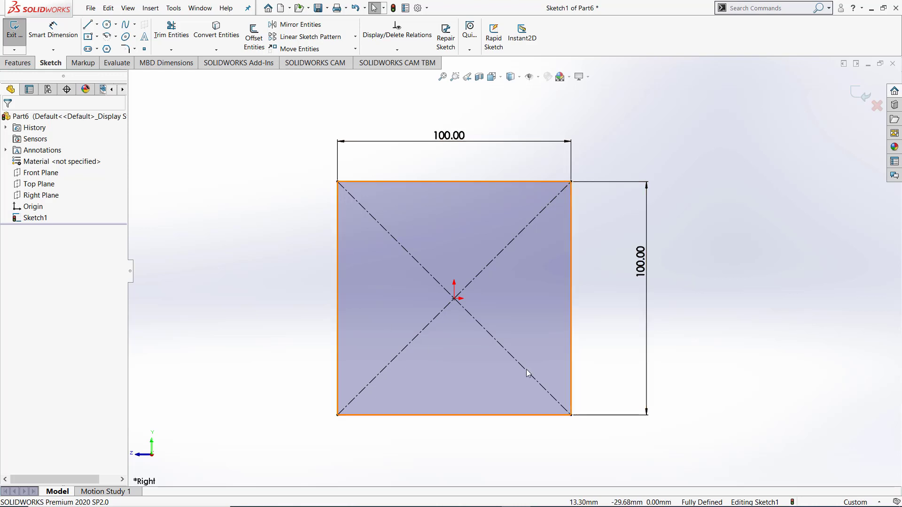
# Step: Delete the whole origin-centred square together with its dimensions from the sketch
pyautogui.moveTo(255, 116)
pyautogui.mouseDown()
pyautogui.moveTo(582, 255)
pyautogui.moveTo(747, 459)
pyautogui.mouseUp()
pyautogui.press('Delete')
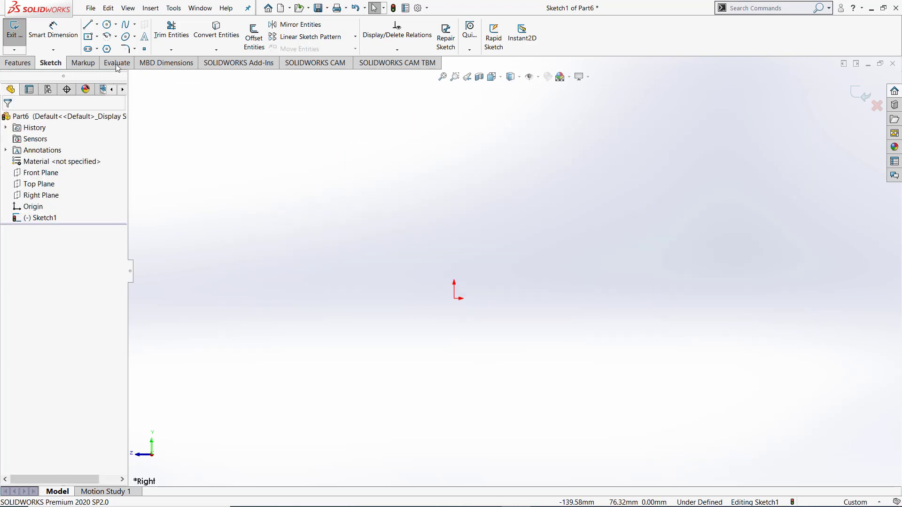
# Step: Sketch an upright 3 Point Corner Rectangle about 131 mm wide and 88 mm high around the origin
pyautogui.click(97, 38)
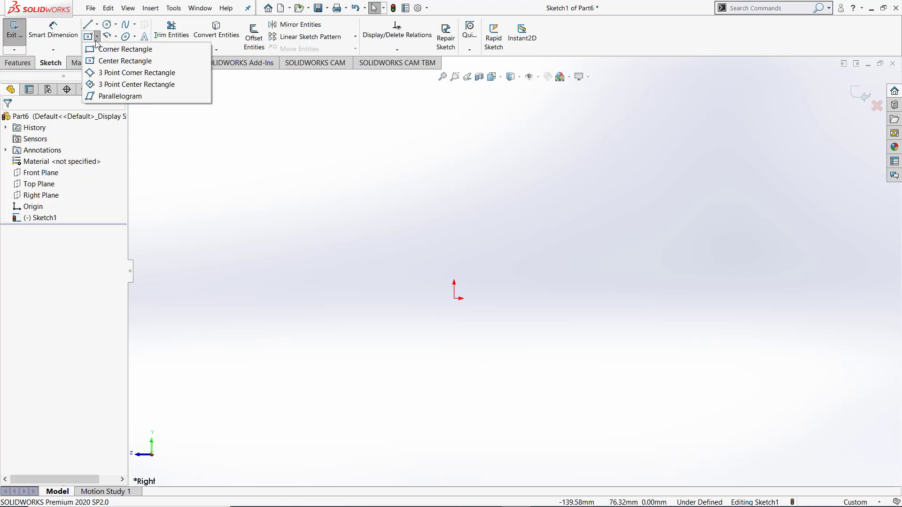
pyautogui.click(113, 73)
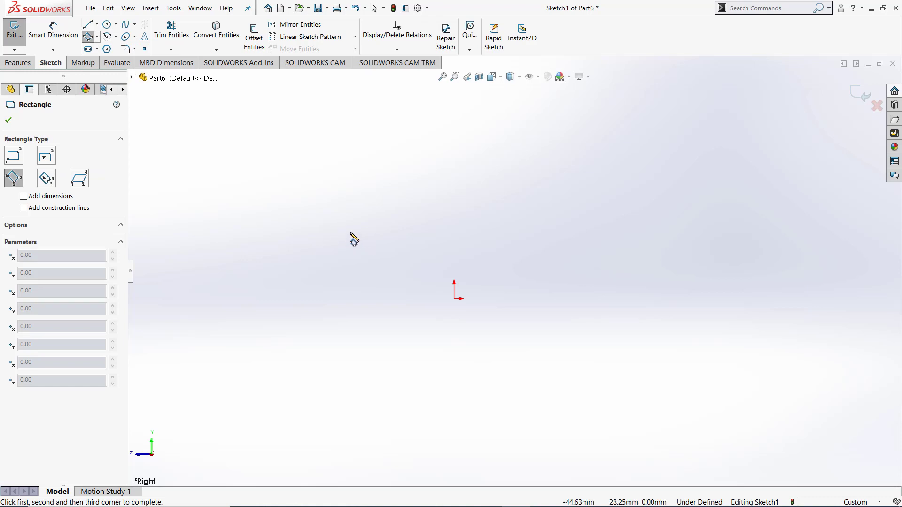
pyautogui.click(323, 222)
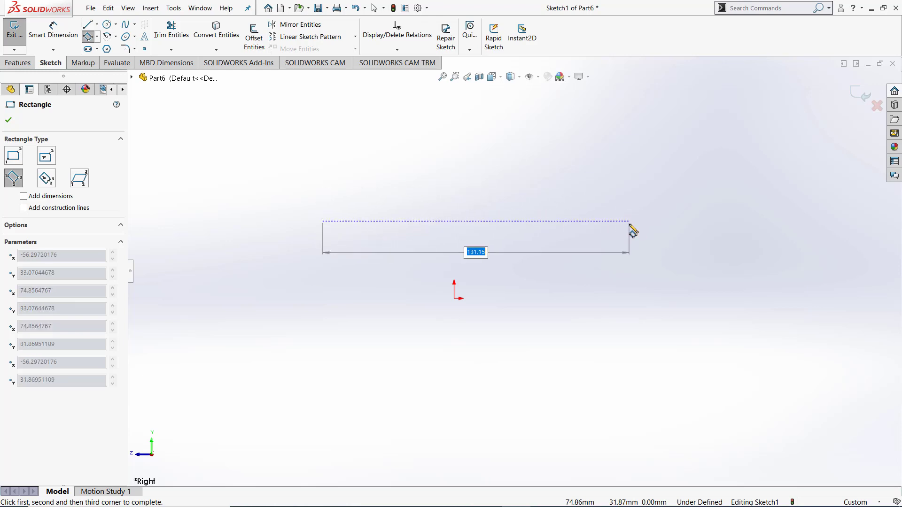
pyautogui.click(630, 222)
pyautogui.click(647, 426)
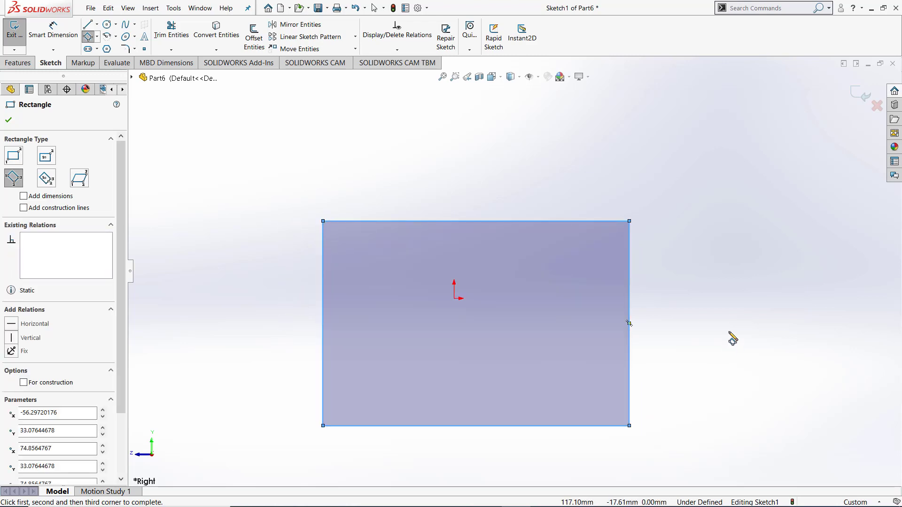
pyautogui.press('Escape')
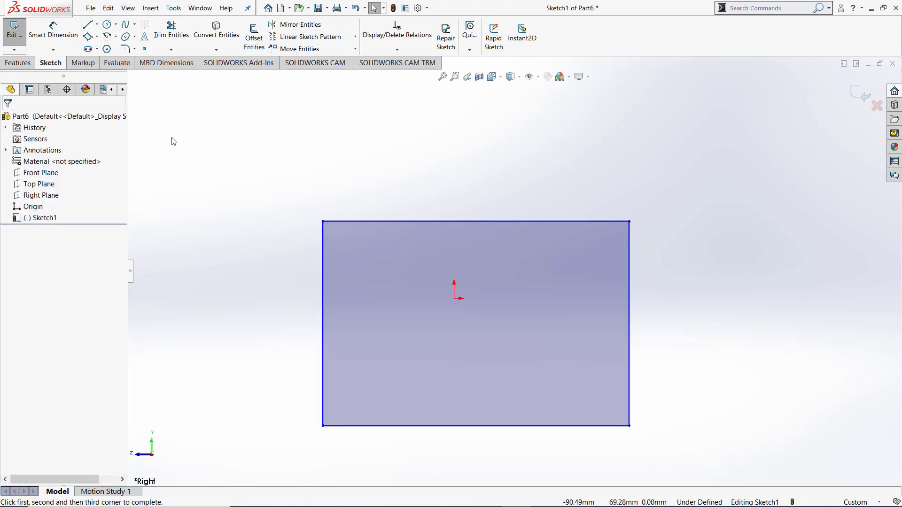
# Step: Dimension the 3 point corner rectangle's top edge and left edge to 100 mm each
pyautogui.click(53, 29)
pyautogui.click(505, 221)
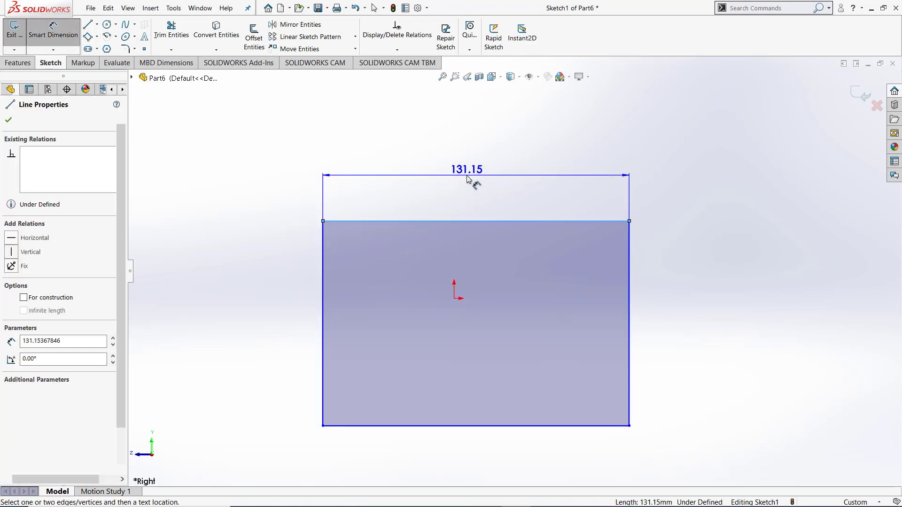
pyautogui.click(467, 176)
pyautogui.write('100')
pyautogui.press('Return')
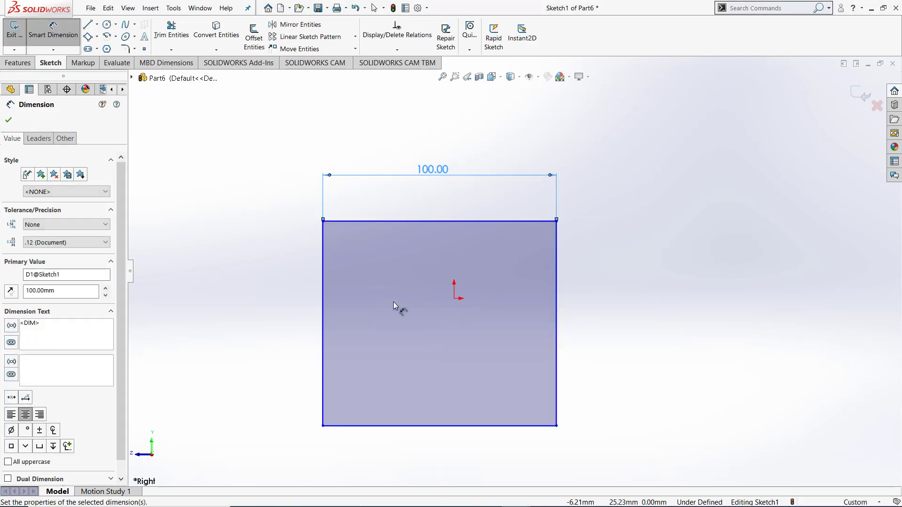
pyautogui.click(322, 306)
pyautogui.click(291, 311)
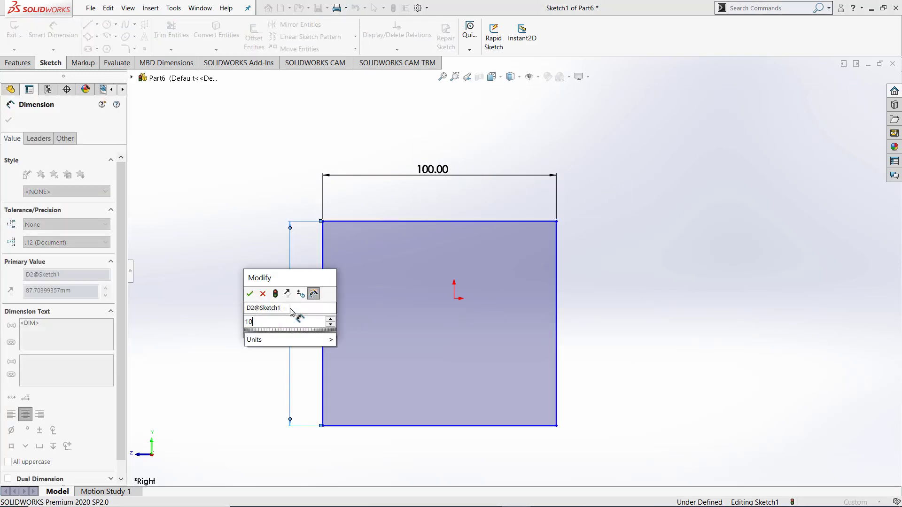
pyautogui.write('100')
pyautogui.press('Return')
pyautogui.click(454, 299)
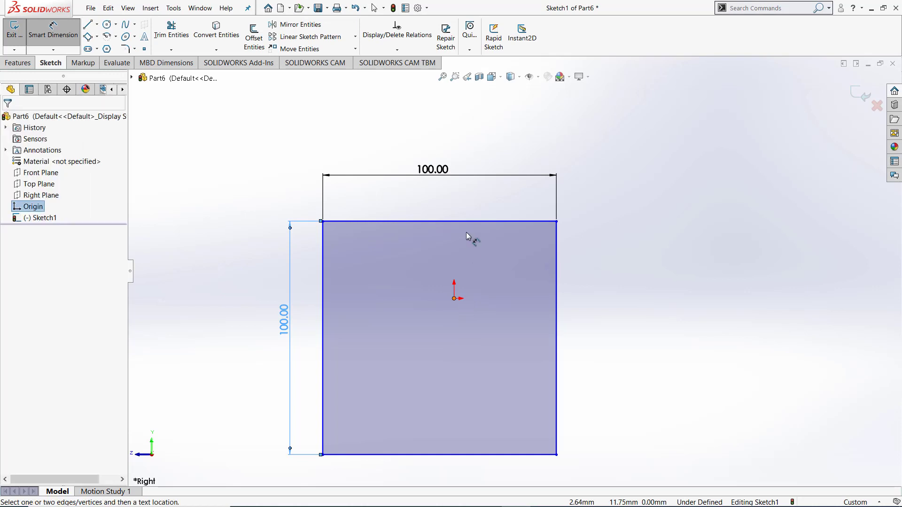
pyautogui.click(477, 223)
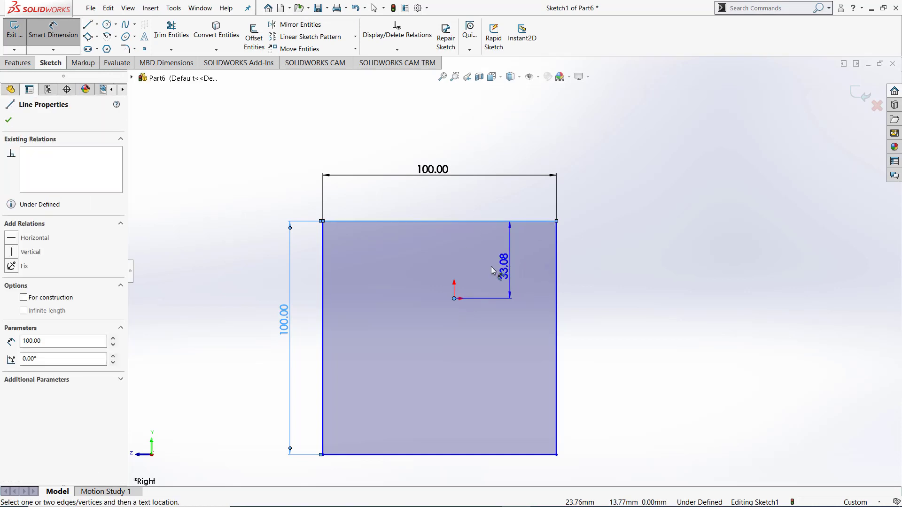
pyautogui.press('Escape')
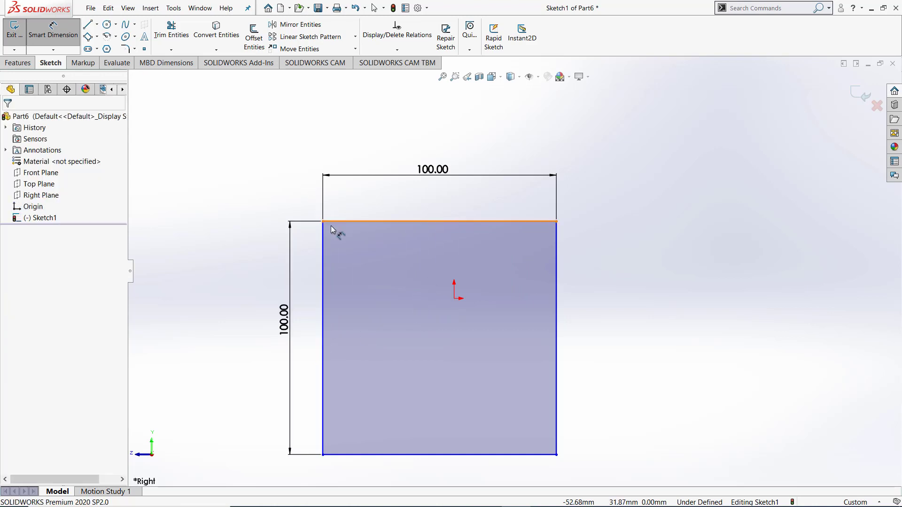
pyautogui.press('Escape')
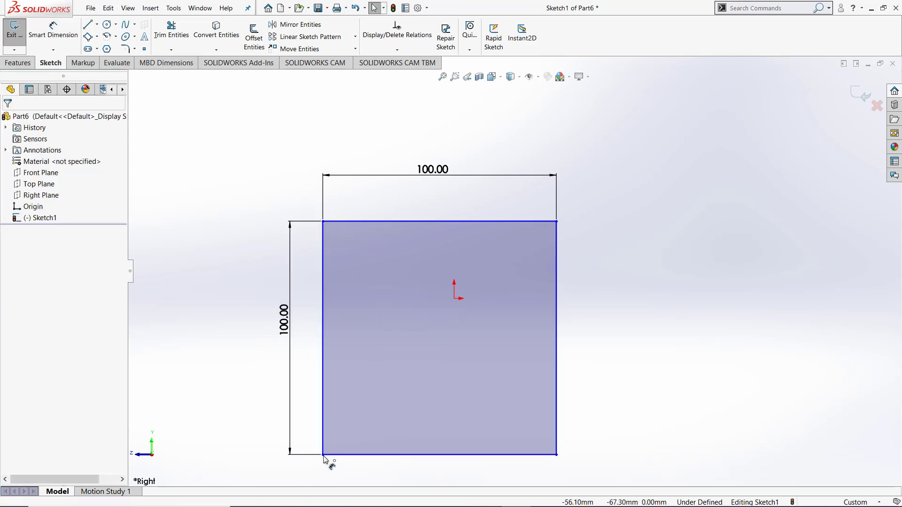
# Step: Move the square's lower-left corner onto the origin to fix the square's position
pyautogui.moveTo(324, 458)
pyautogui.mouseDown()
pyautogui.moveTo(419, 385)
pyautogui.moveTo(466, 306)
pyautogui.moveTo(455, 299)
pyautogui.mouseUp()
pyautogui.click(504, 390)
pyautogui.scroll(4, 635, 227)
pyautogui.scroll(-4, 635, 227)
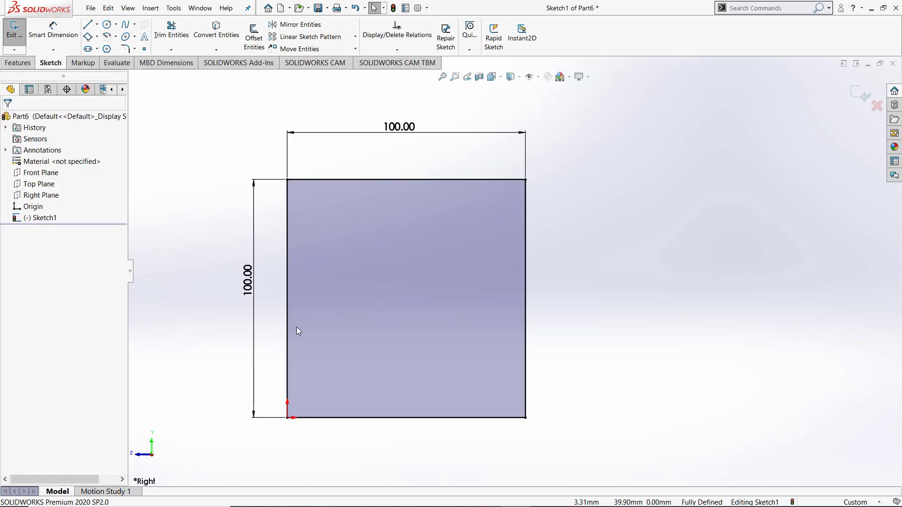
pyautogui.scroll(1, 345, 408)
pyautogui.scroll(-1, 346, 408)
pyautogui.scroll(1, 346, 408)
pyautogui.scroll(-1, 322, 374)
pyautogui.scroll(1, 339, 241)
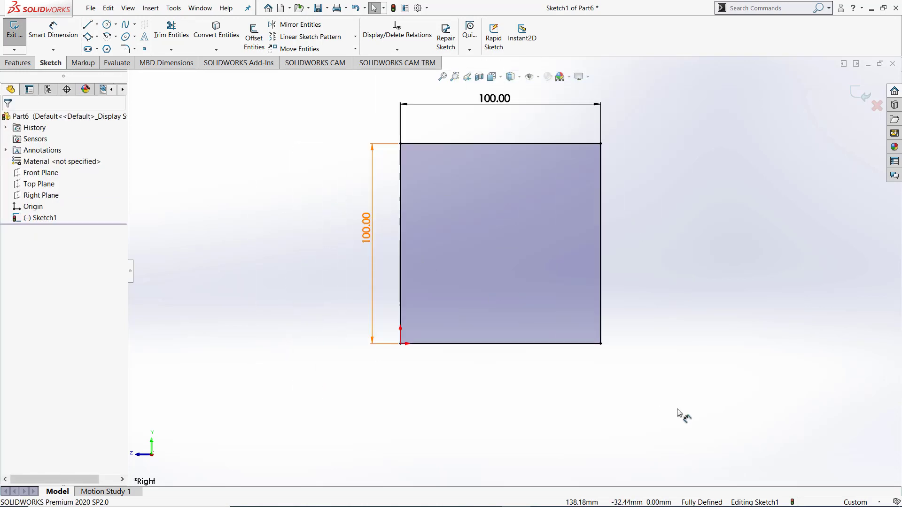
# Step: Delete the square anchored at the origin by its corner, including its dimensions
pyautogui.moveTo(677, 410); pyautogui.dragTo(253, 115)
pyautogui.press('Delete')
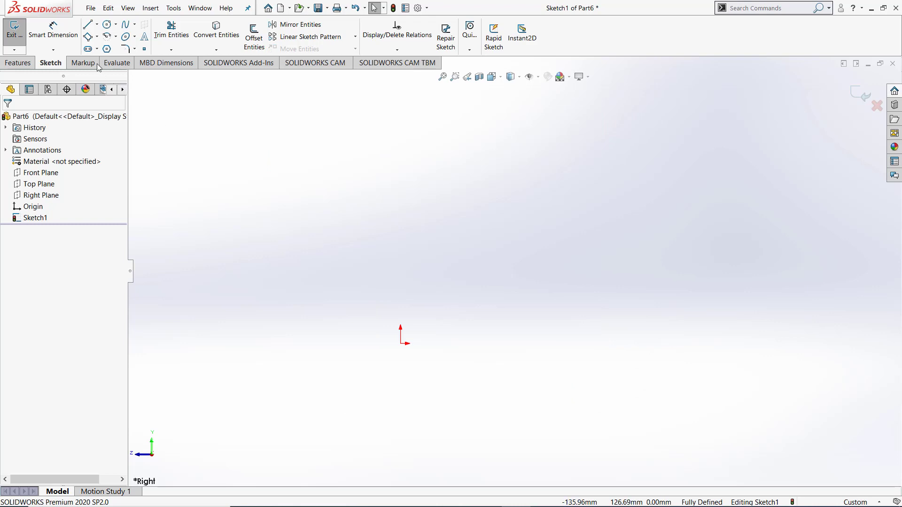
# Step: Sketch a 3 Point Center Rectangle about 216 mm wide and 128 mm high, centred on the origin with horizontal and vertical sides
pyautogui.click(97, 37)
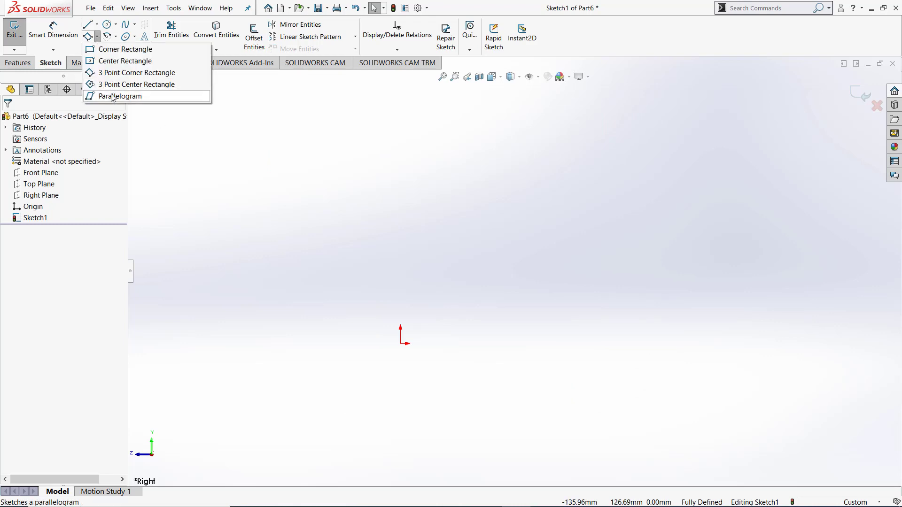
pyautogui.click(136, 84)
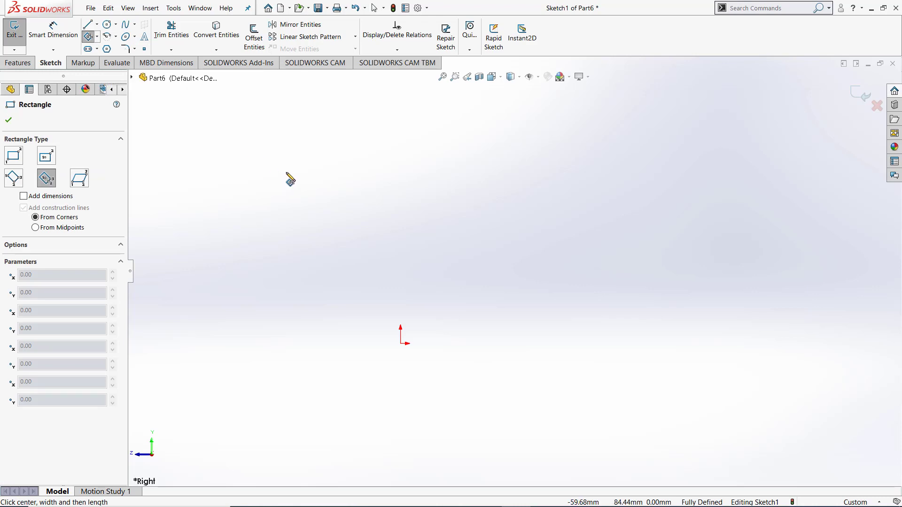
pyautogui.click(401, 344)
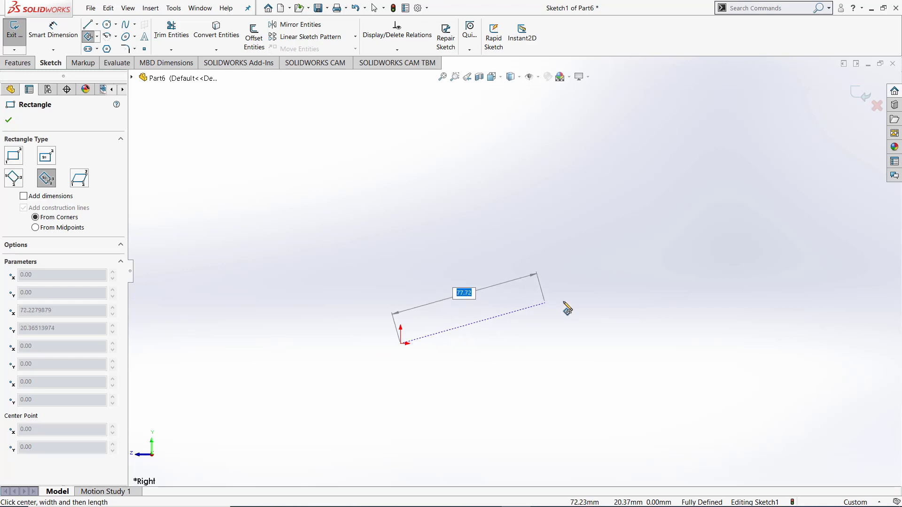
pyautogui.click(617, 348)
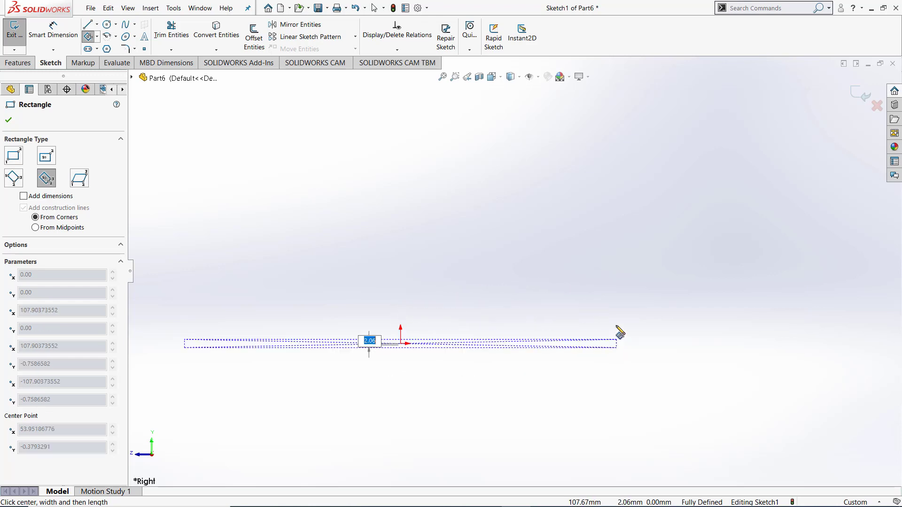
pyautogui.click(604, 225)
pyautogui.scroll(-3, 512, 291)
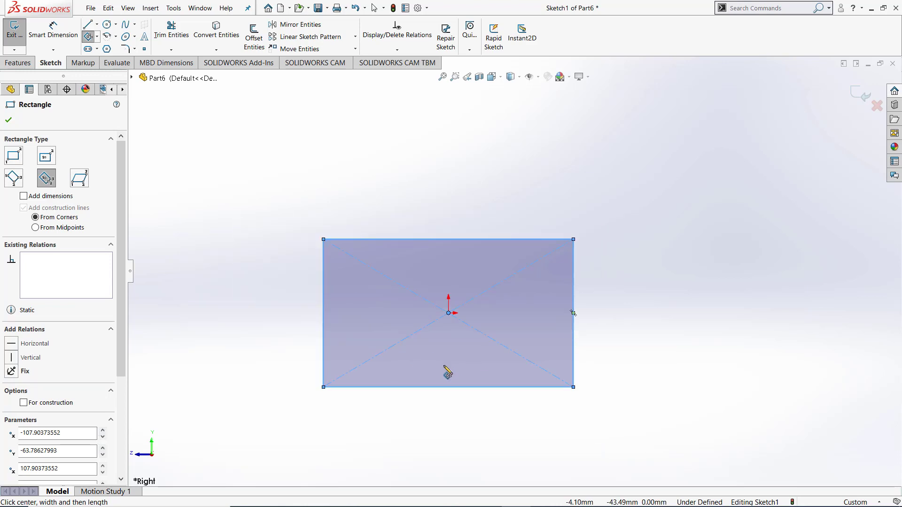
pyautogui.scroll(1, 446, 369)
pyautogui.press('Escape')
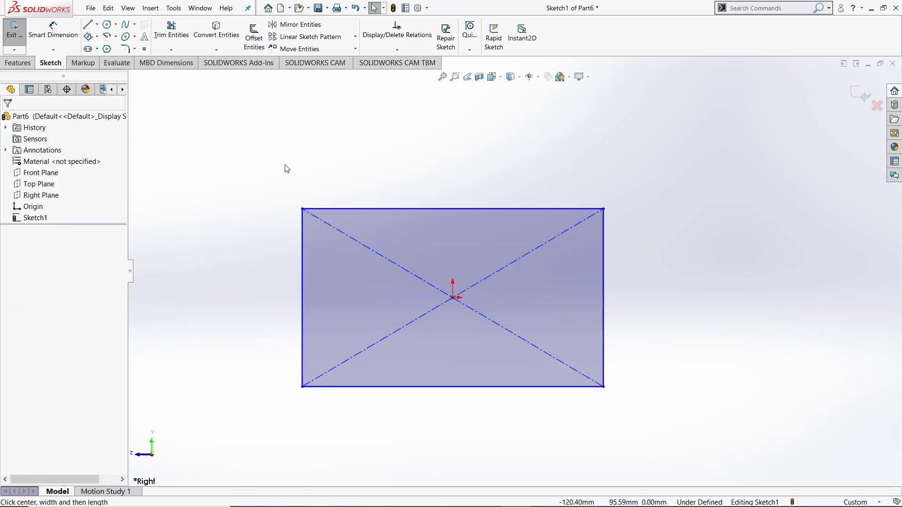
# Step: Dimension the 3 point center rectangle's top edge and left edge to 100 mm each
pyautogui.click(53, 31)
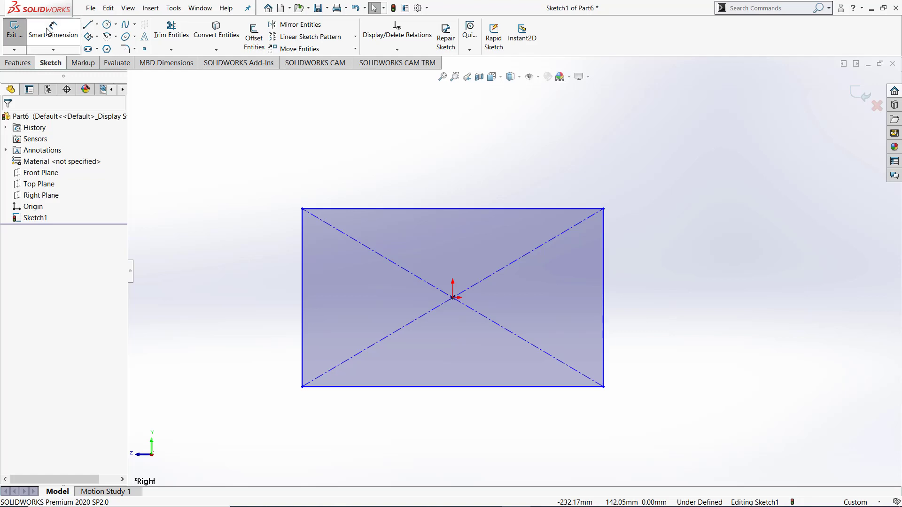
pyautogui.click(363, 208)
pyautogui.click(385, 184)
pyautogui.write('100')
pyautogui.press('Return')
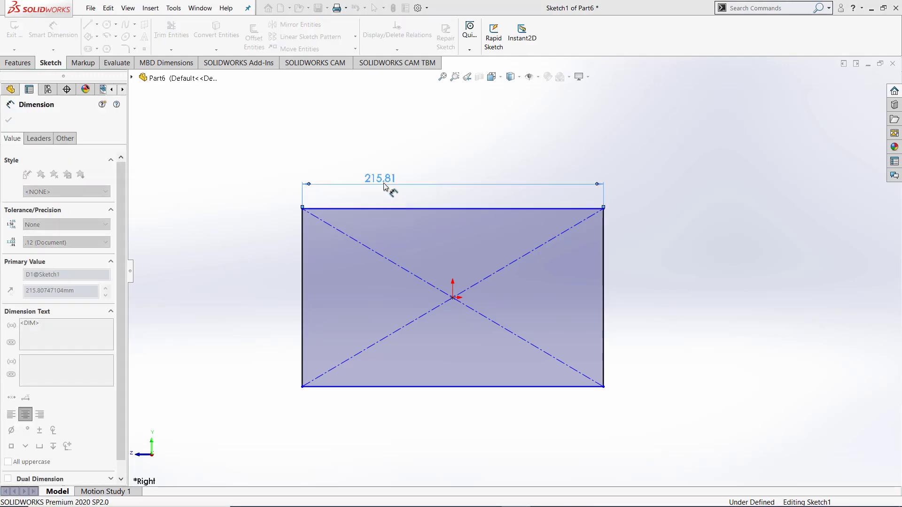
pyautogui.click(384, 240)
pyautogui.click(336, 250)
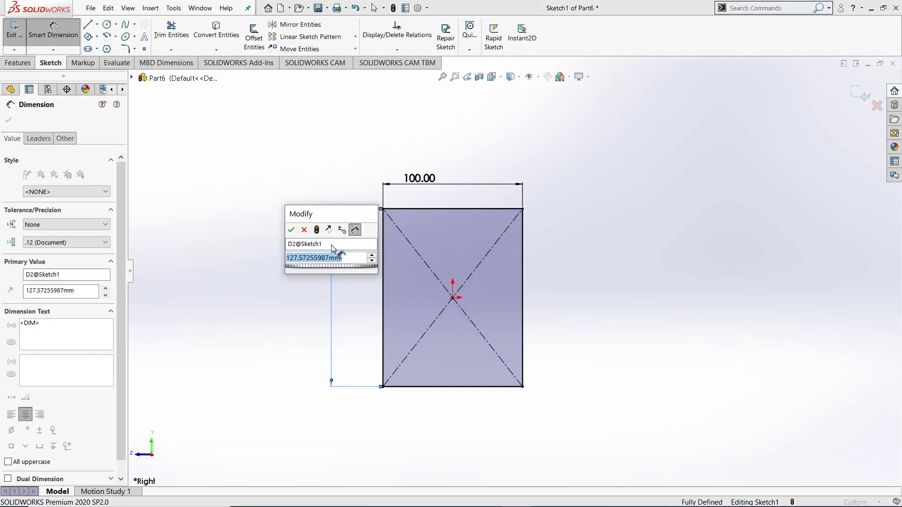
pyautogui.write('100')
pyautogui.press('Return')
pyautogui.press('Escape')
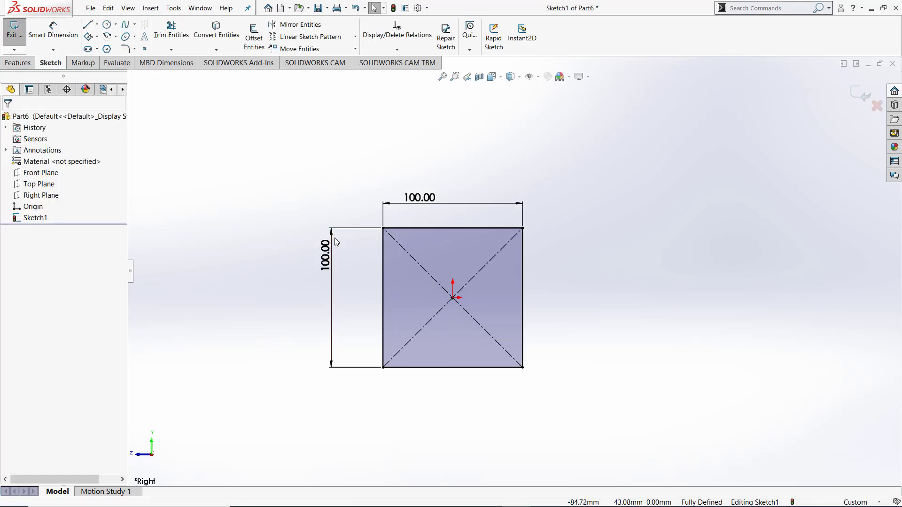
# Step: Delete the 3 point center square, including its dimensions
pyautogui.moveTo(617, 433); pyautogui.dragTo(224, 135)
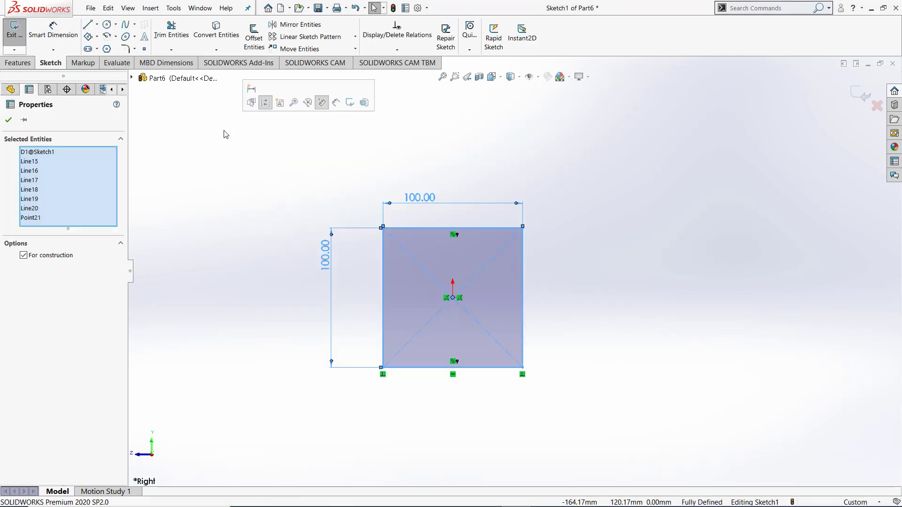
pyautogui.press('Delete')
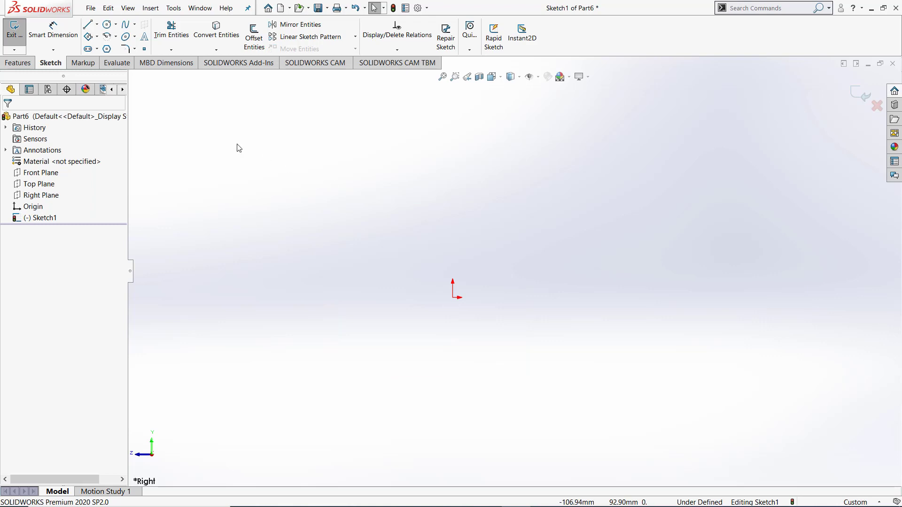
# Step: Sketch a Center Rectangle about 407 mm wide and 127 mm high, centred on the origin
pyautogui.click(97, 36)
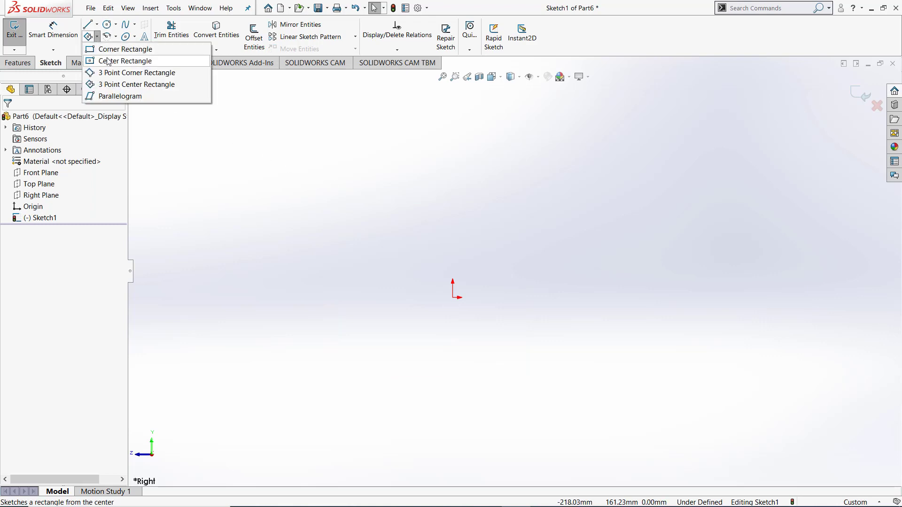
pyautogui.click(113, 61)
pyautogui.click(453, 297)
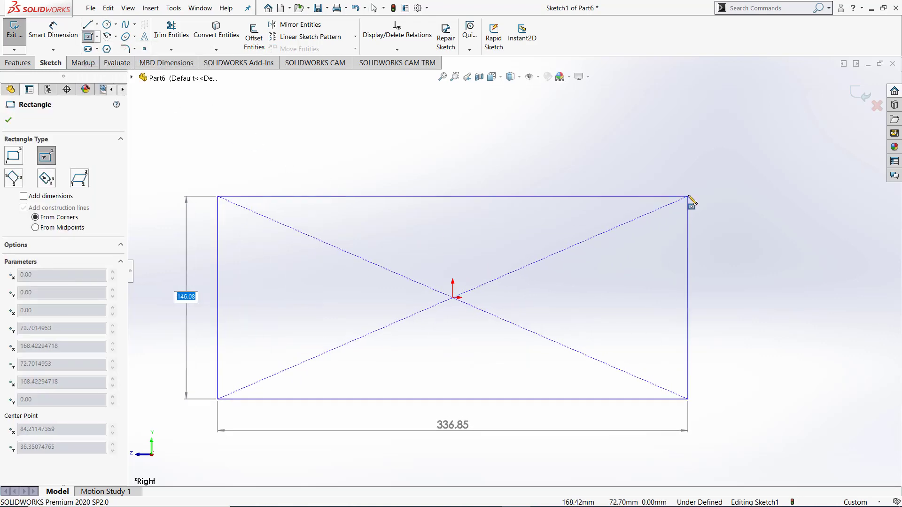
pyautogui.click(737, 209)
pyautogui.press('Escape')
# Step: Dimension the center rectangle's left edge to 500 mm and its top edge to 5000 mm
pyautogui.press('d')
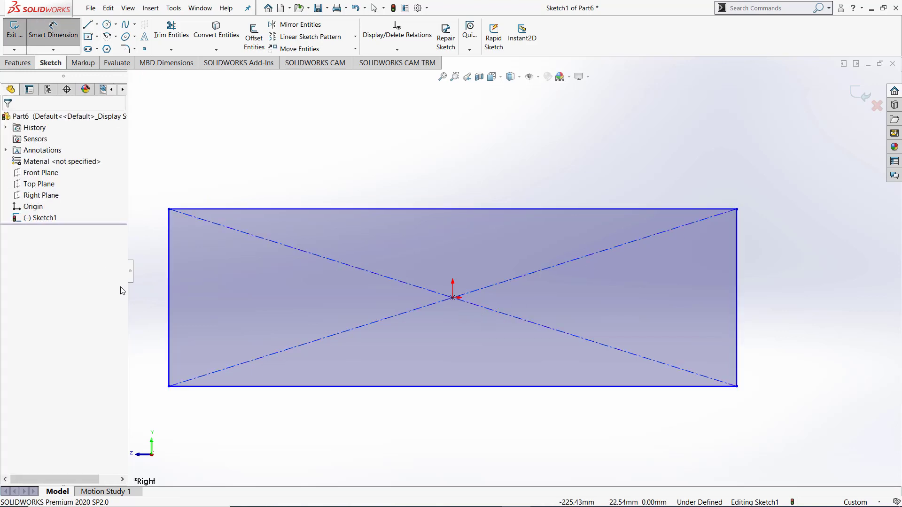
pyautogui.click(170, 306)
pyautogui.click(155, 304)
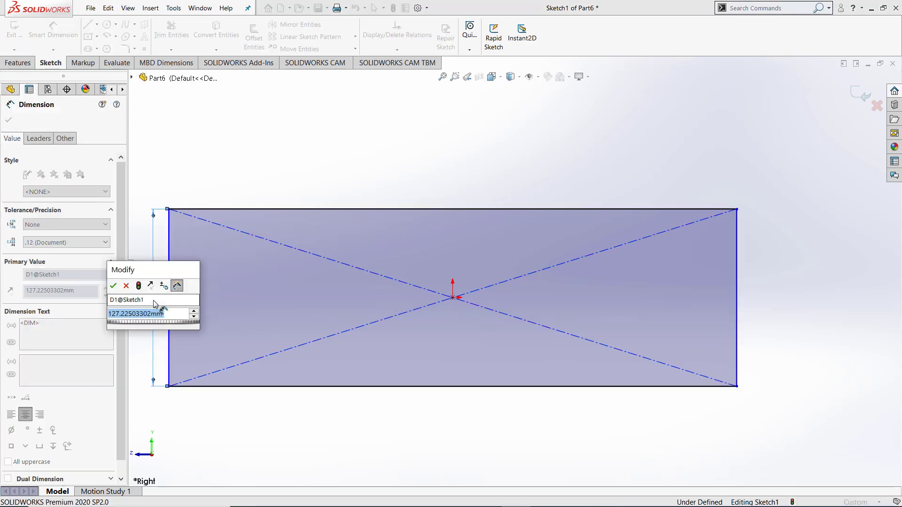
pyautogui.write('500')
pyautogui.press('Return')
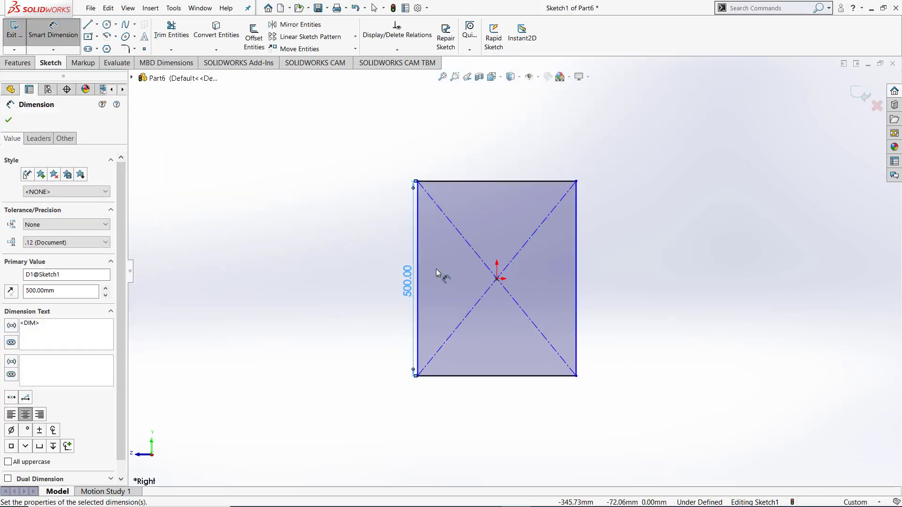
pyautogui.click(528, 182)
pyautogui.click(521, 139)
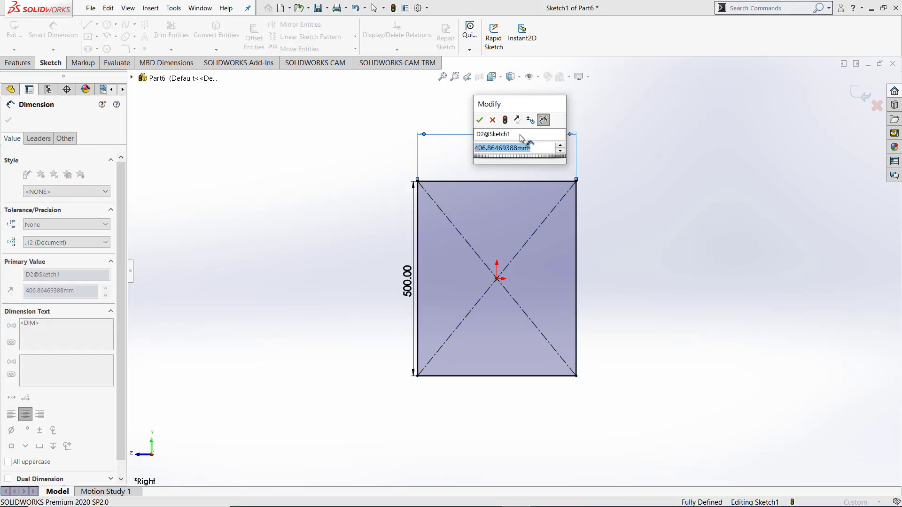
pyautogui.write('5000')
pyautogui.press('Return')
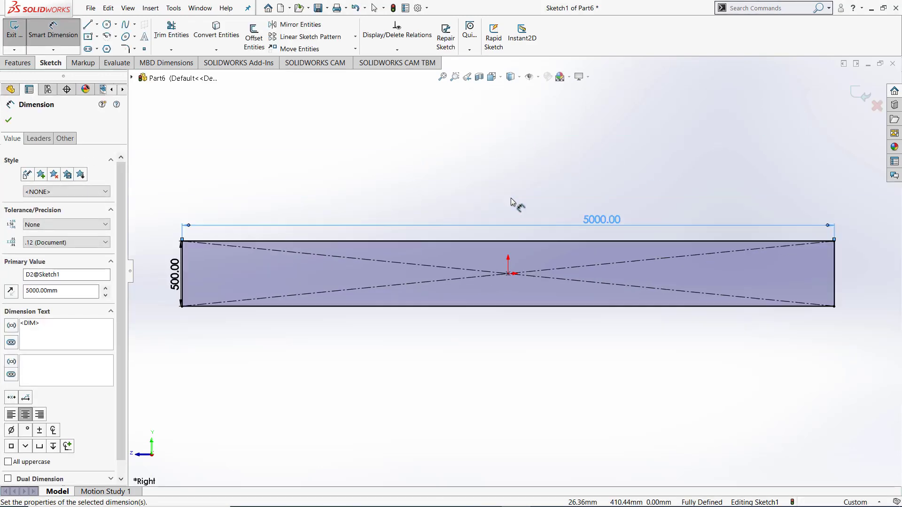
pyautogui.press('Escape')
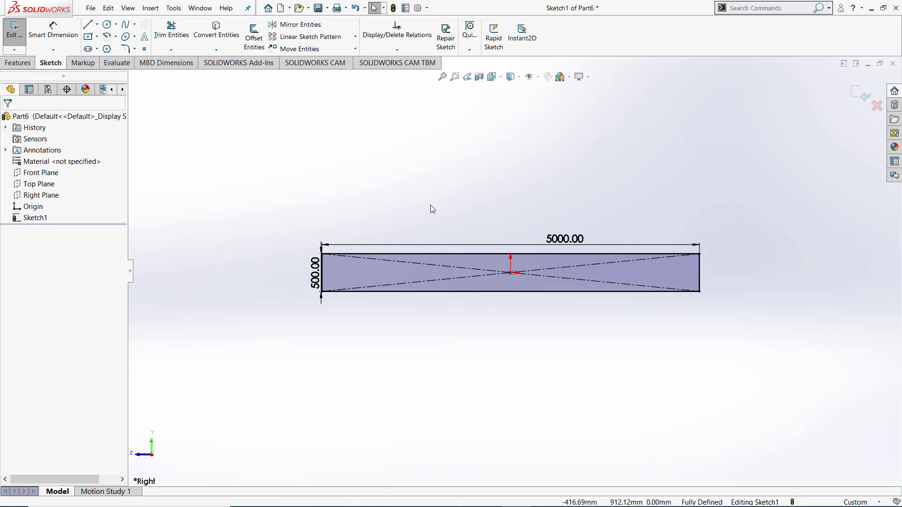
# Step: Delete the 5000 by 500 mm center rectangle together with its dimensions
pyautogui.moveTo(257, 182)
pyautogui.mouseDown()
pyautogui.moveTo(654, 364)
pyautogui.moveTo(815, 423)
pyautogui.mouseUp()
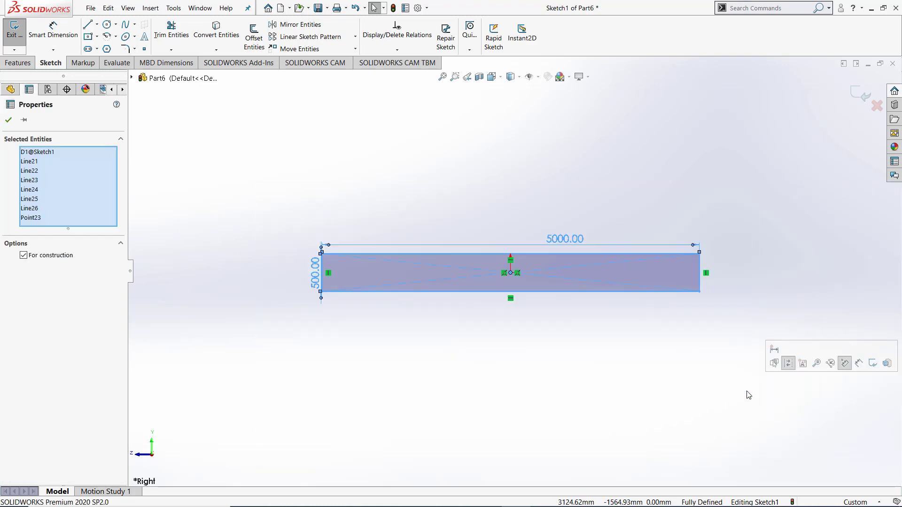
pyautogui.press('Delete')
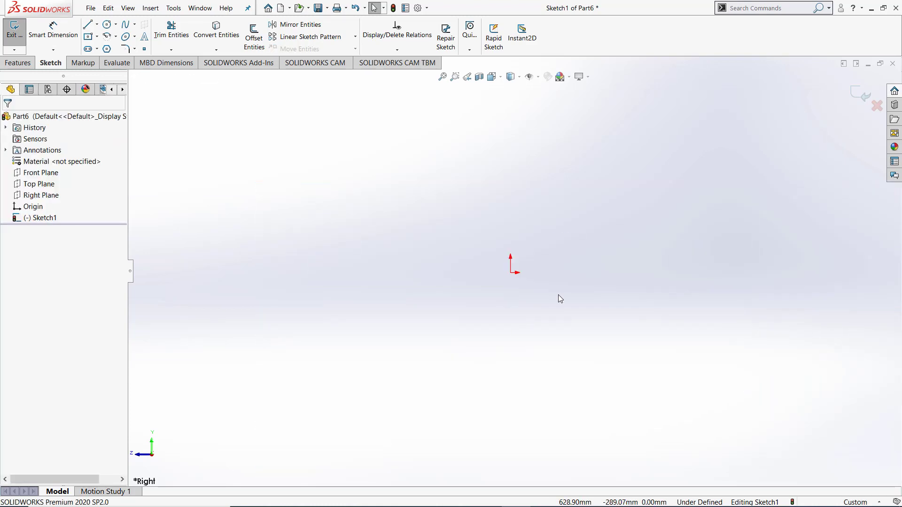
pyautogui.scroll(-3, 512, 282)
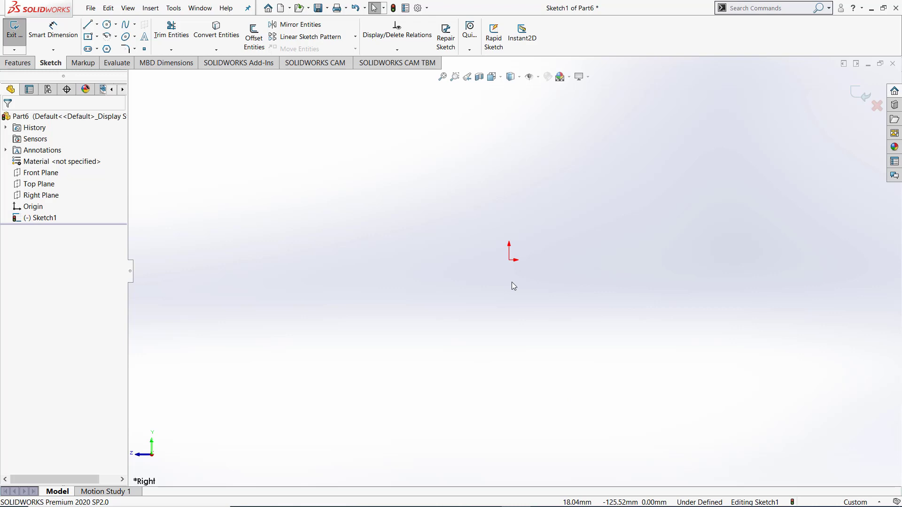
pyautogui.click(97, 37)
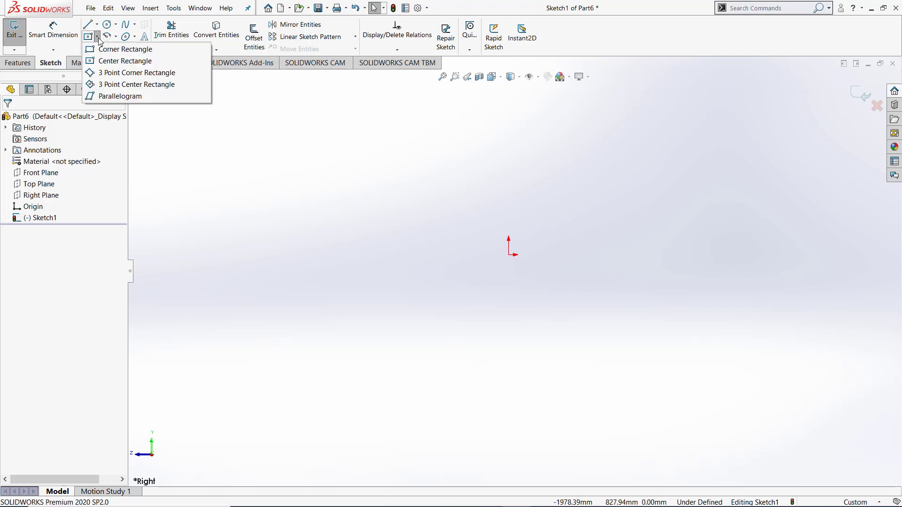
pyautogui.click(112, 97)
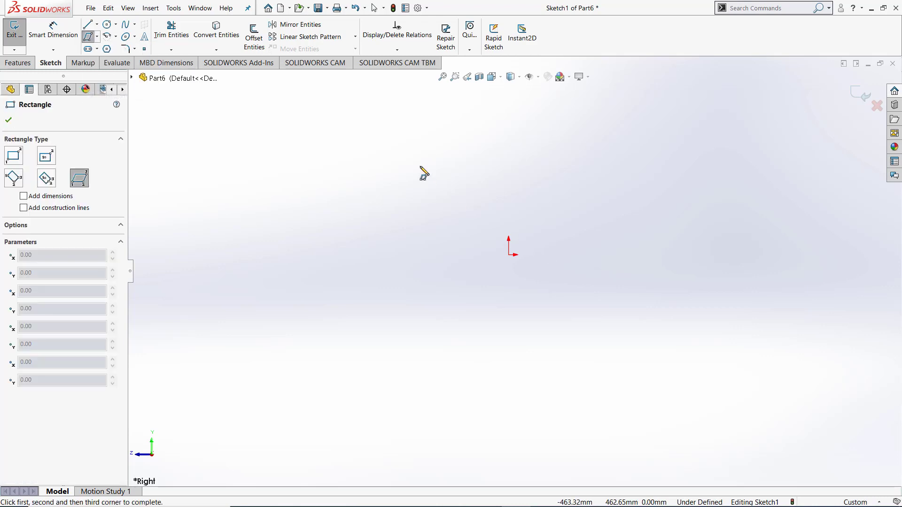
pyautogui.click(358, 149)
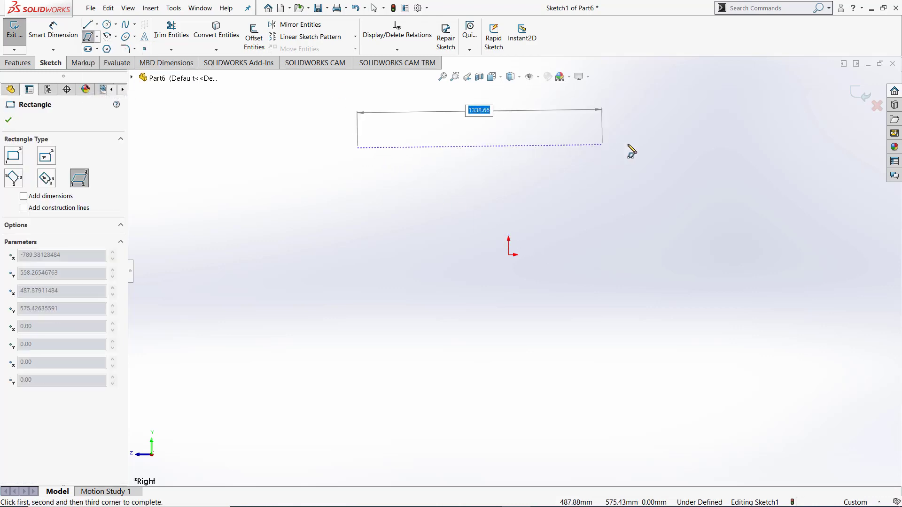
pyautogui.click(693, 149)
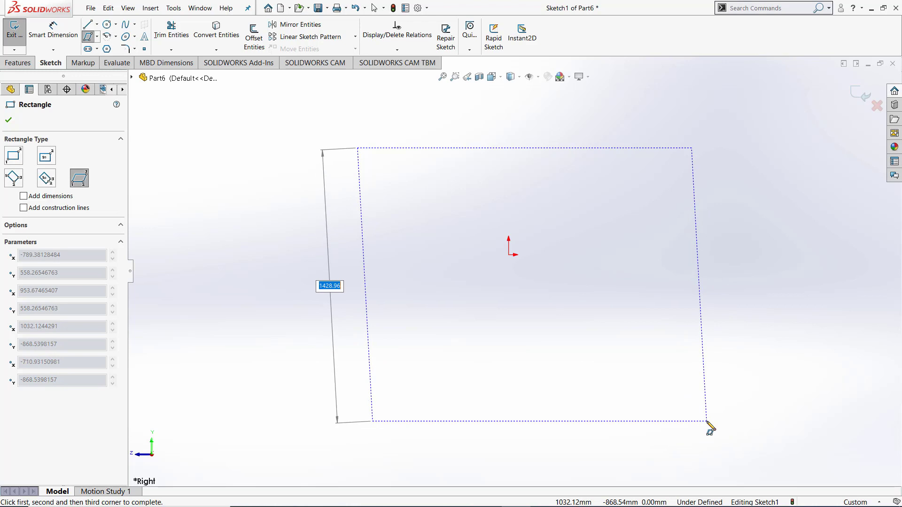
pyautogui.press('Escape')
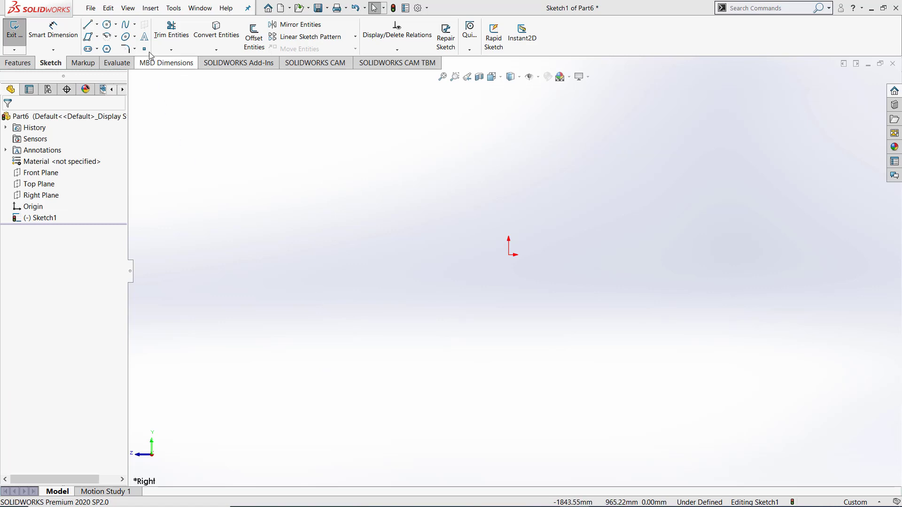
# Step: Sketch a Corner Rectangle about 1777 mm wide and 1187 mm high enclosing the origin
pyautogui.click(97, 38)
pyautogui.click(112, 49)
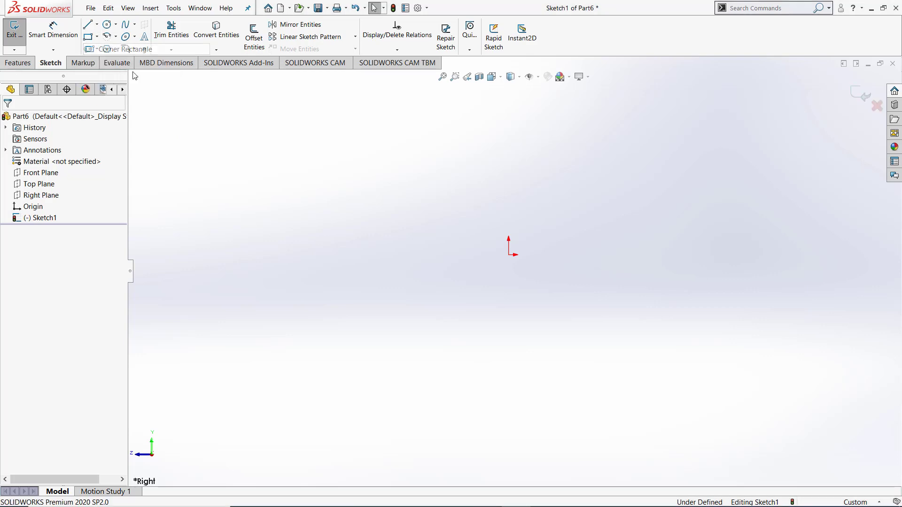
pyautogui.click(371, 357)
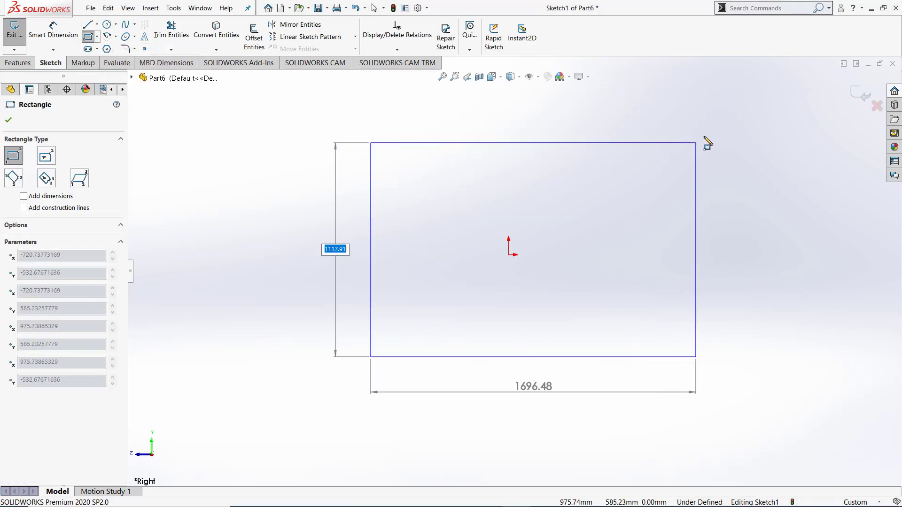
pyautogui.click(712, 129)
pyautogui.press('Escape')
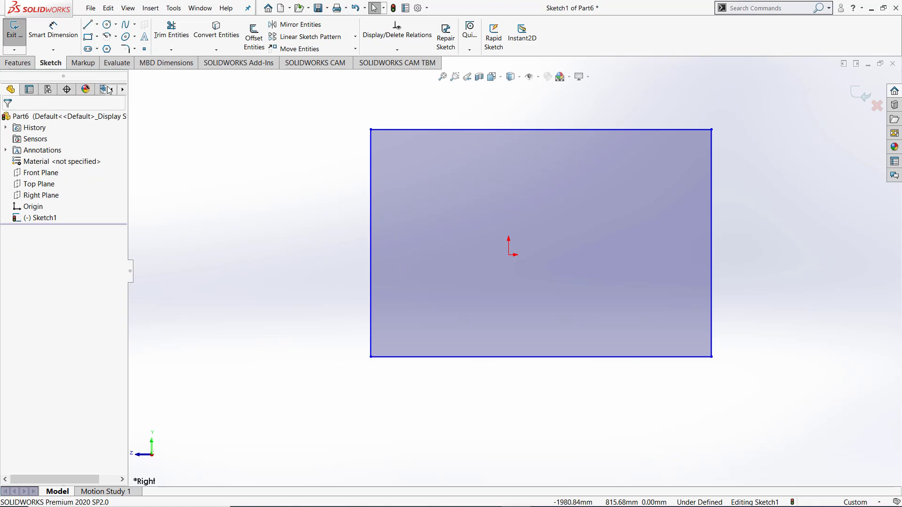
# Step: Dimension the corner rectangle's top edge to 150 mm and its left edge to 50 mm
pyautogui.click(48, 33)
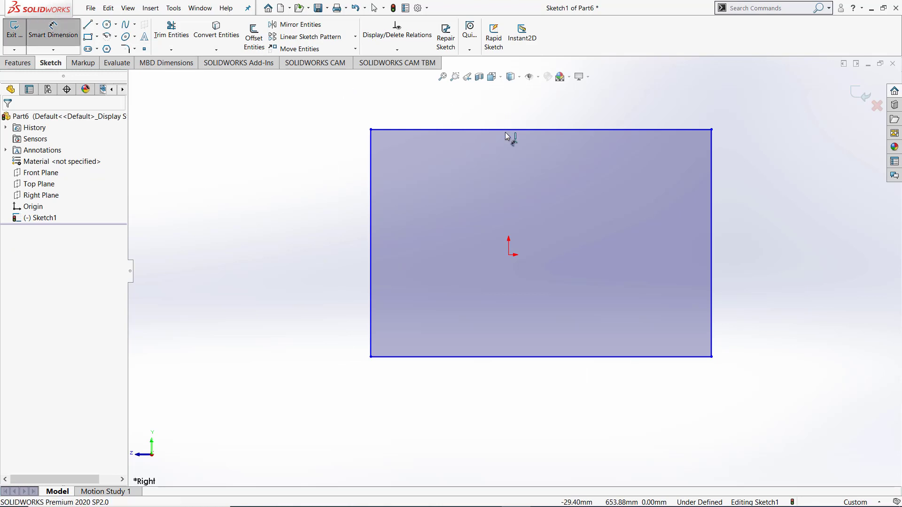
pyautogui.click(505, 130)
pyautogui.click(514, 112)
pyautogui.press('Return')
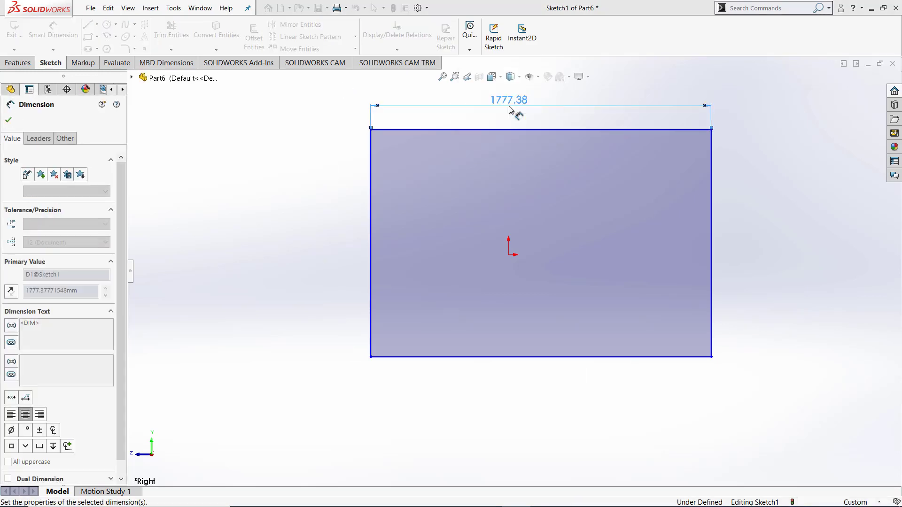
pyautogui.click(371, 196)
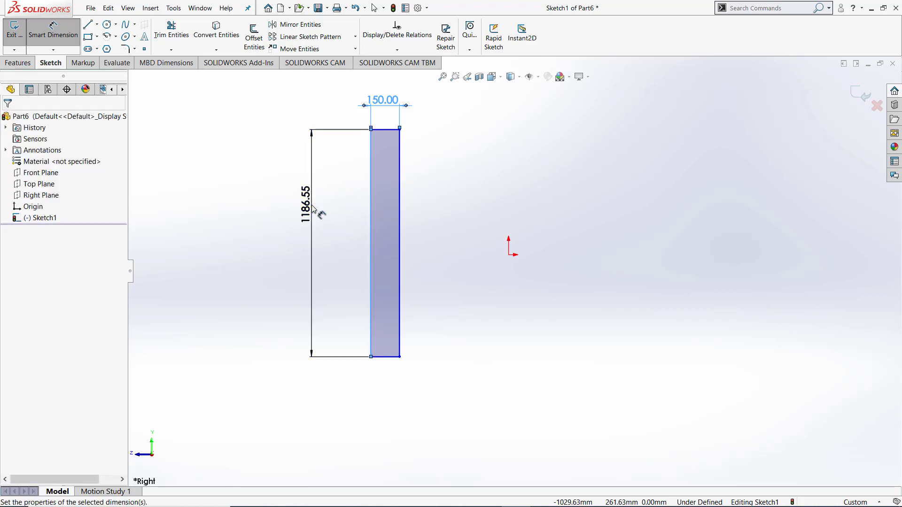
pyautogui.click(314, 210)
pyautogui.write('50')
pyautogui.press('Return')
pyautogui.press('Escape')
pyautogui.press('Escape')
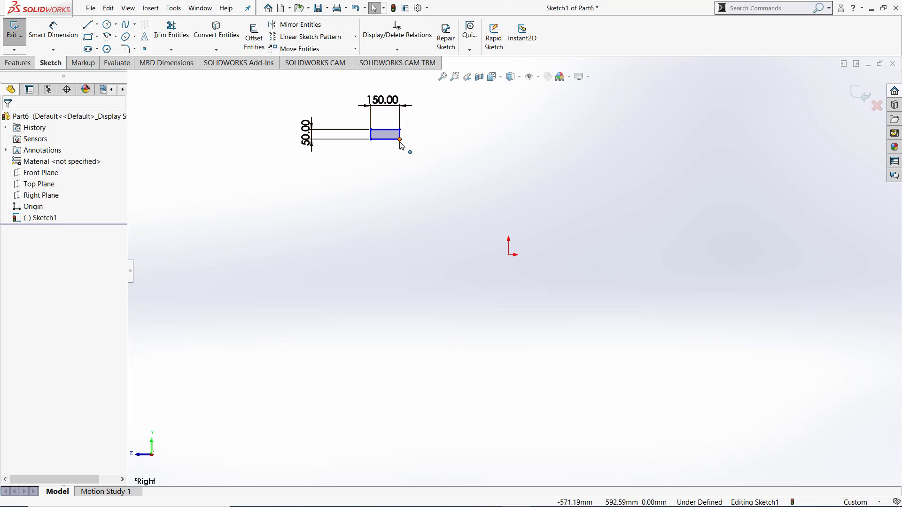
# Step: Move the rectangle so that it encloses the origin, and place its width and height dimensions closer to its edges
pyautogui.moveTo(393, 139)
pyautogui.mouseDown()
pyautogui.moveTo(470, 203)
pyautogui.moveTo(397, 202)
pyautogui.moveTo(519, 271)
pyautogui.moveTo(530, 269)
pyautogui.moveTo(525, 262)
pyautogui.mouseUp()
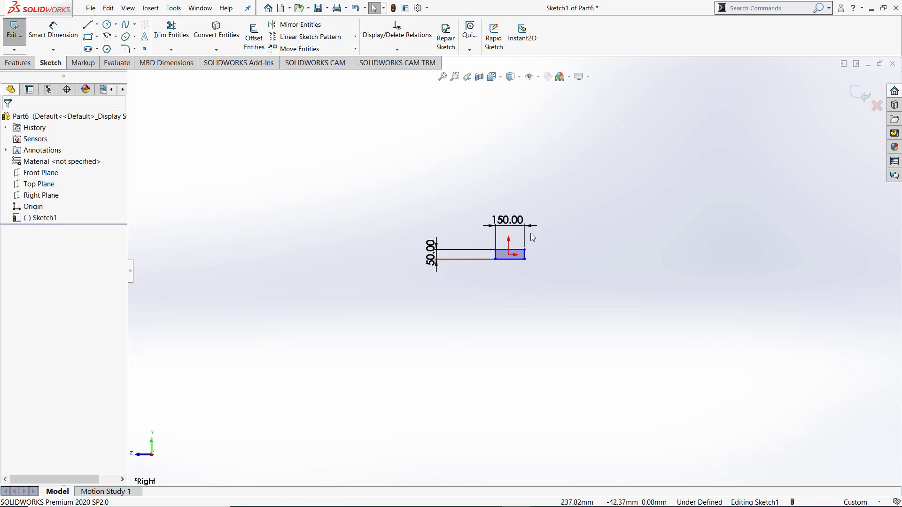
pyautogui.click(443, 83)
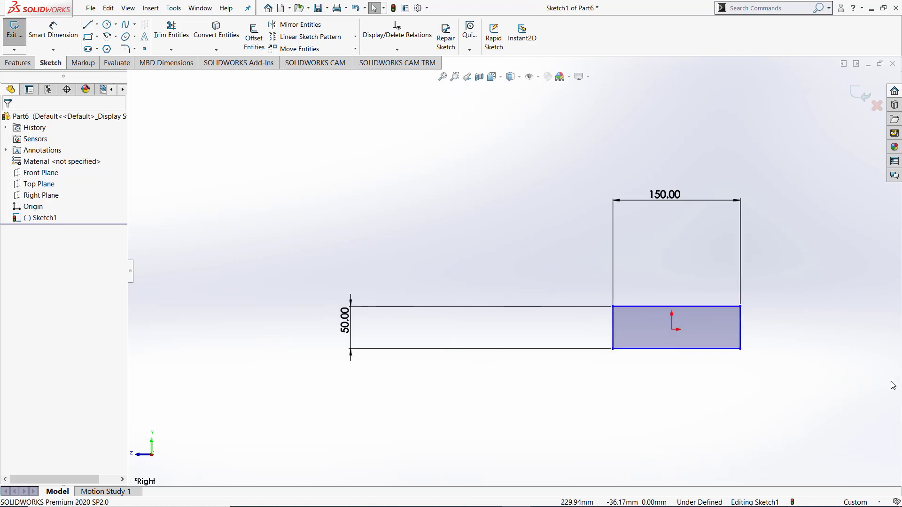
pyautogui.scroll(-3, 874, 424)
pyautogui.scroll(2, 516, 172)
pyautogui.scroll(-1, 491, 210)
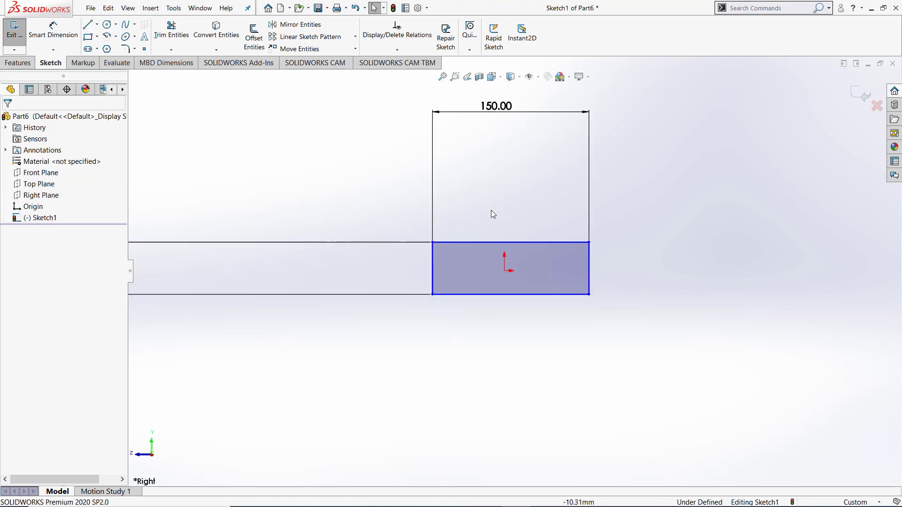
pyautogui.scroll(-3, 541, 287)
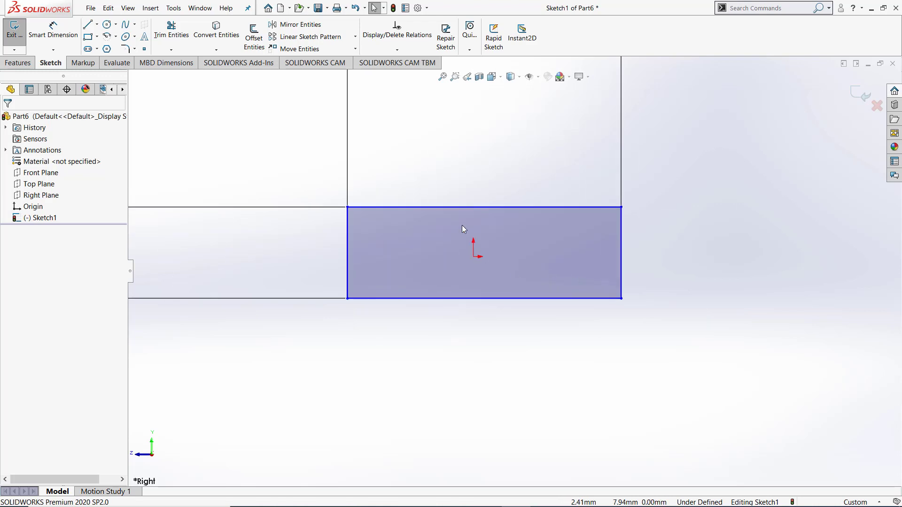
pyautogui.scroll(4, 477, 207)
pyautogui.moveTo(489, 125); pyautogui.dragTo(511, 220)
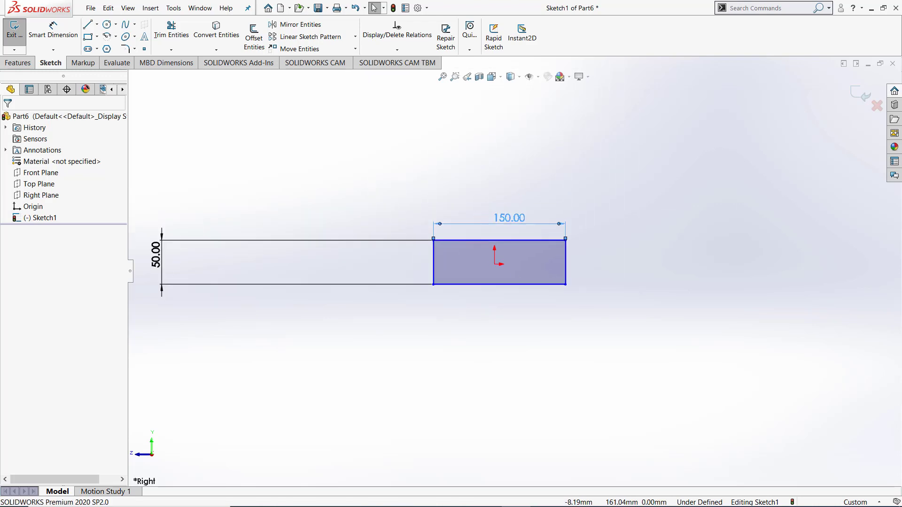
pyautogui.moveTo(164, 259); pyautogui.dragTo(411, 269)
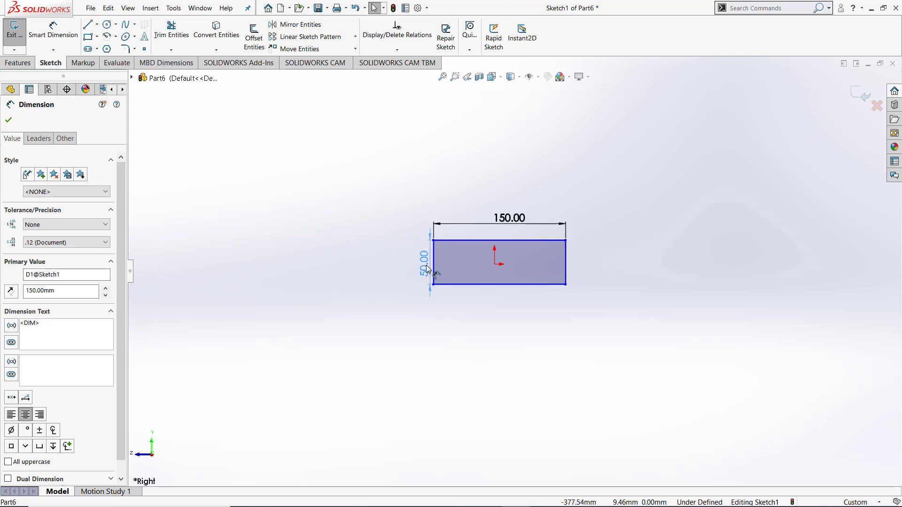
pyautogui.scroll(-3, 527, 258)
pyautogui.click(395, 408)
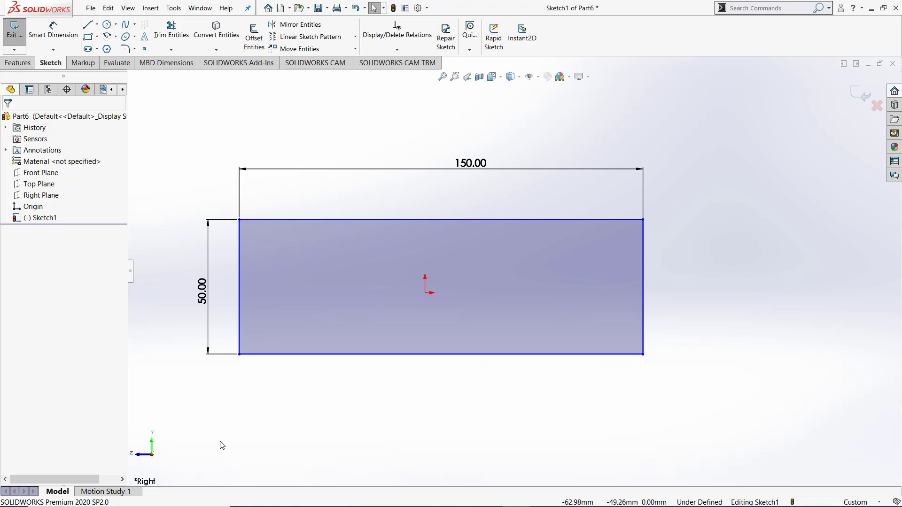
# Step: Add sketch points at the midpoints of the rectangle's top edge and right edge
pyautogui.click(145, 49)
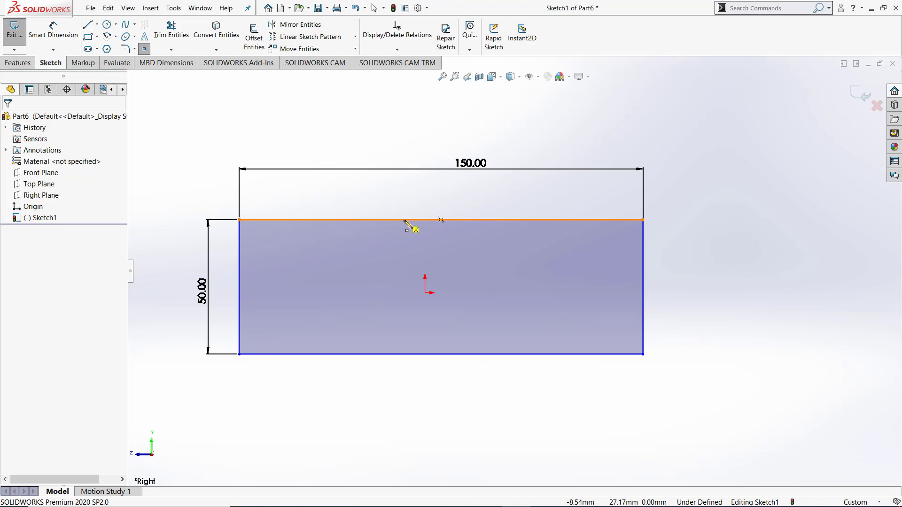
pyautogui.click(441, 220)
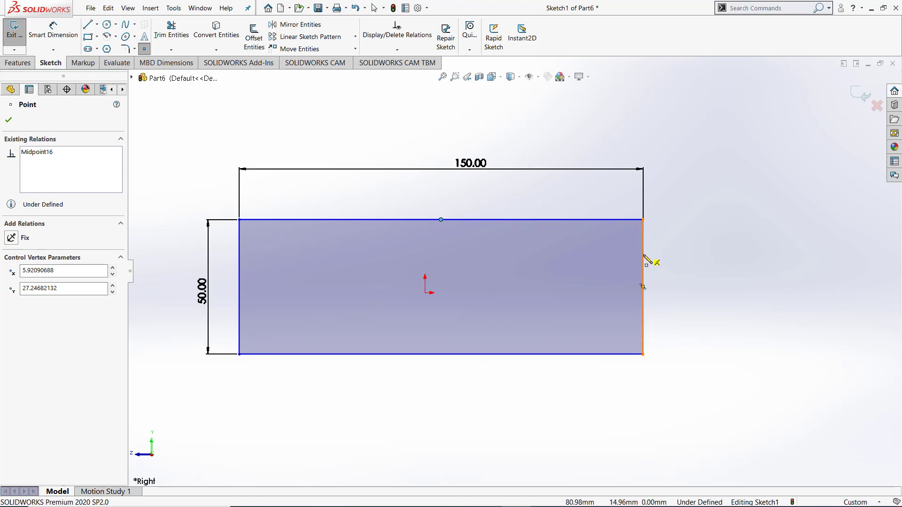
pyautogui.click(644, 286)
pyautogui.press('Escape')
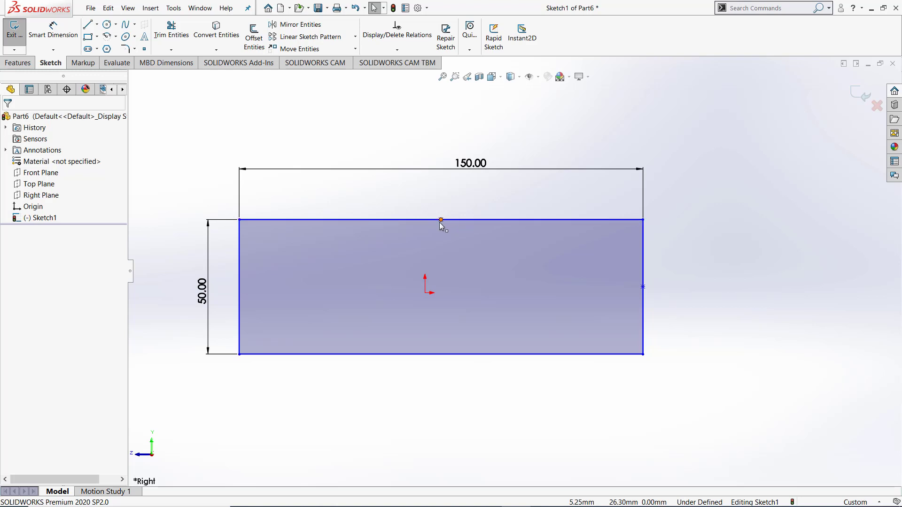
# Step: Add a Vertical relation between the origin and the midpoint sketch point on the rectangle's top edge
pyautogui.click(426, 293)
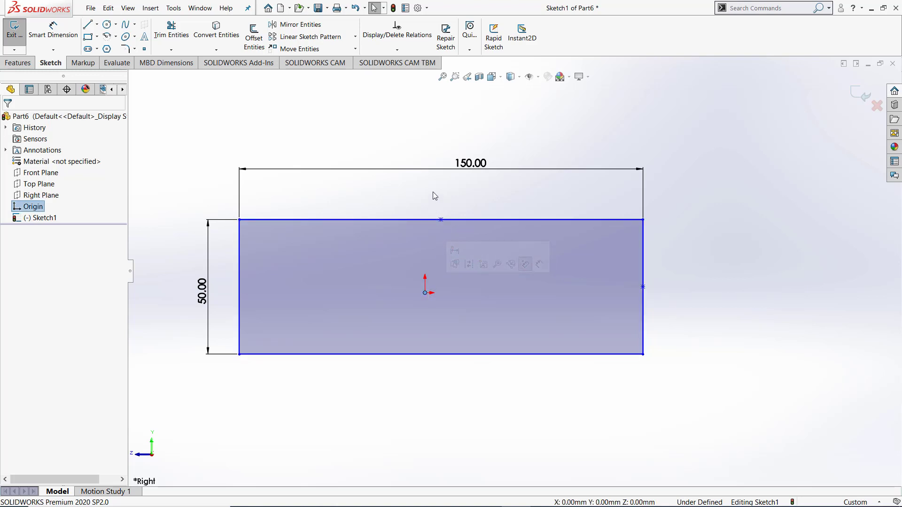
pyautogui.keyDown('ctrl'); pyautogui.click(442, 221); pyautogui.keyUp('ctrl')
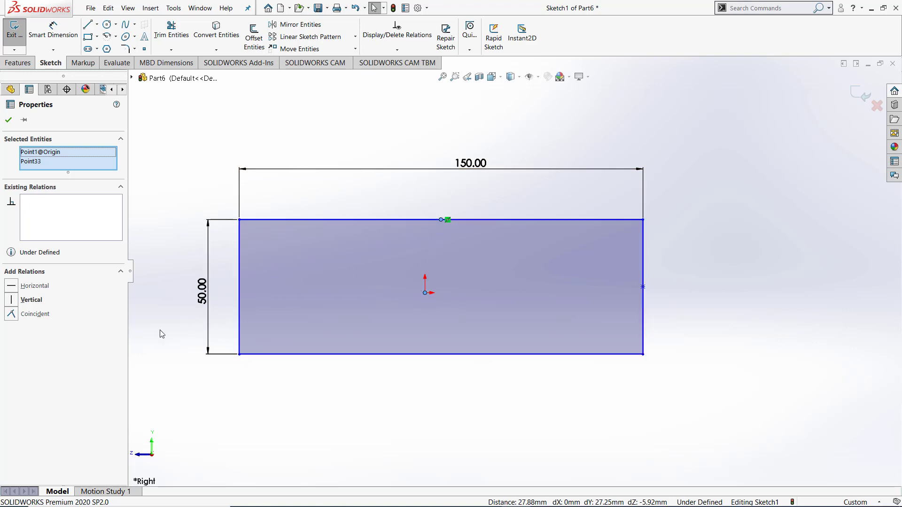
pyautogui.click(12, 301)
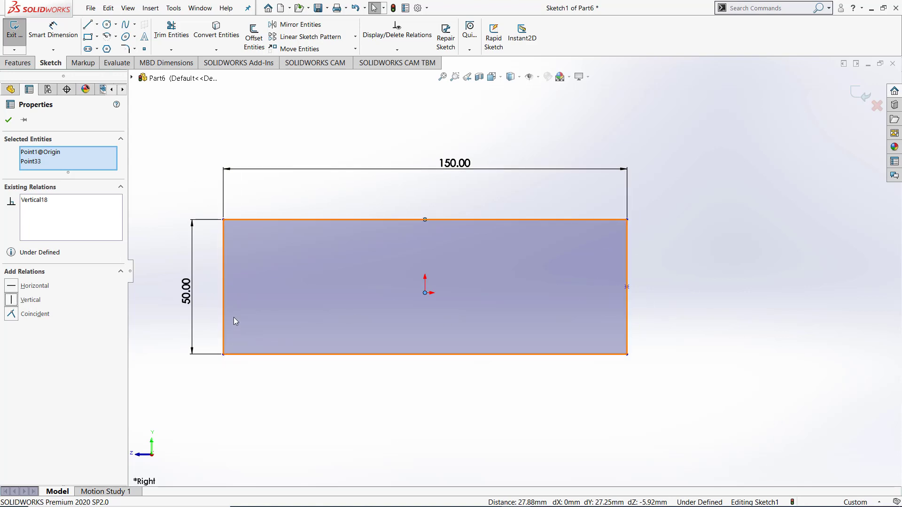
pyautogui.click(445, 406)
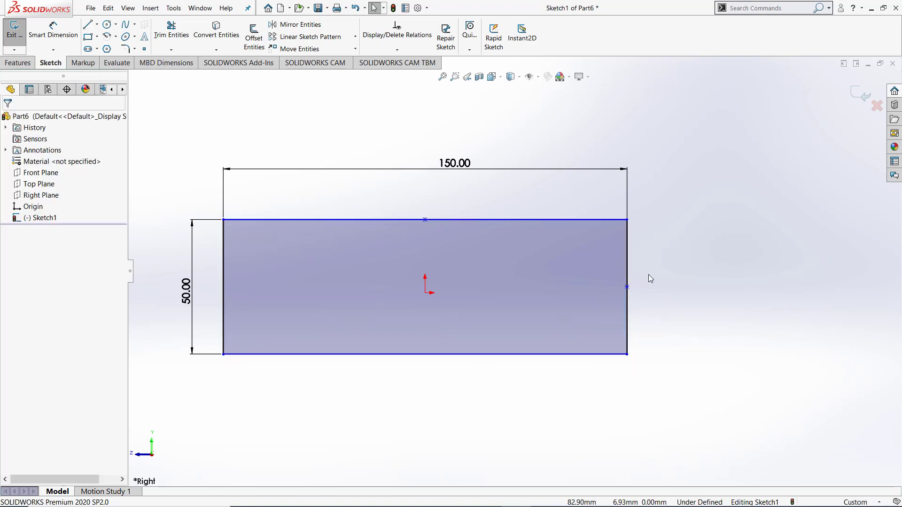
# Step: Add a Horizontal relation between the origin and the midpoint sketch point on the rectangle's right edge
pyautogui.click(425, 293)
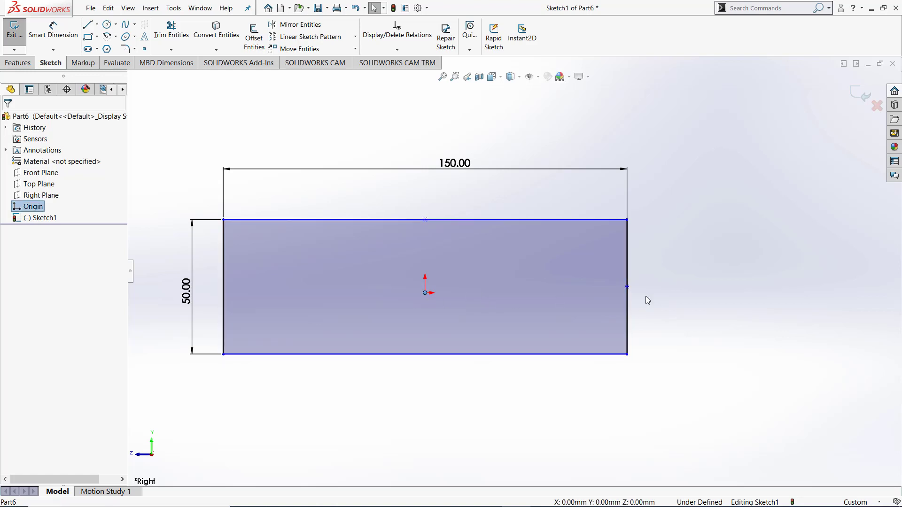
pyautogui.keyDown('ctrl'); pyautogui.click(627, 287); pyautogui.keyUp('ctrl')
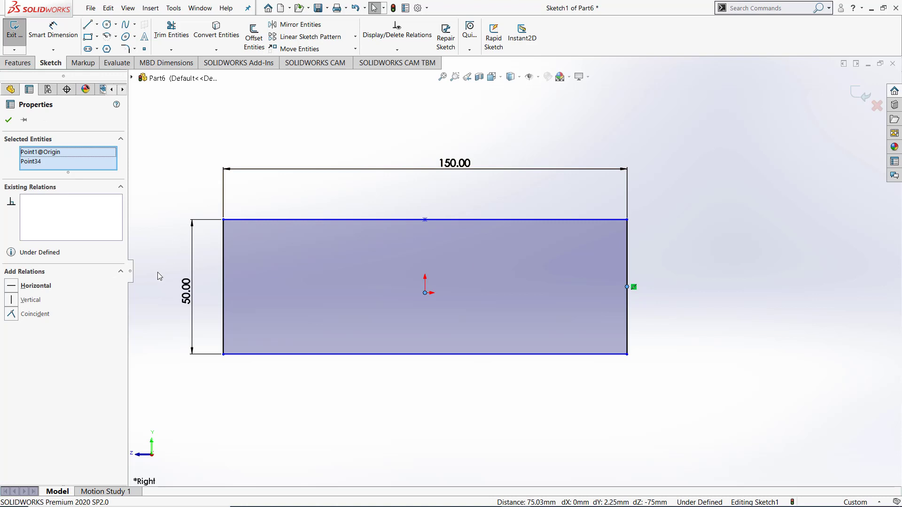
pyautogui.click(12, 288)
pyautogui.click(359, 172)
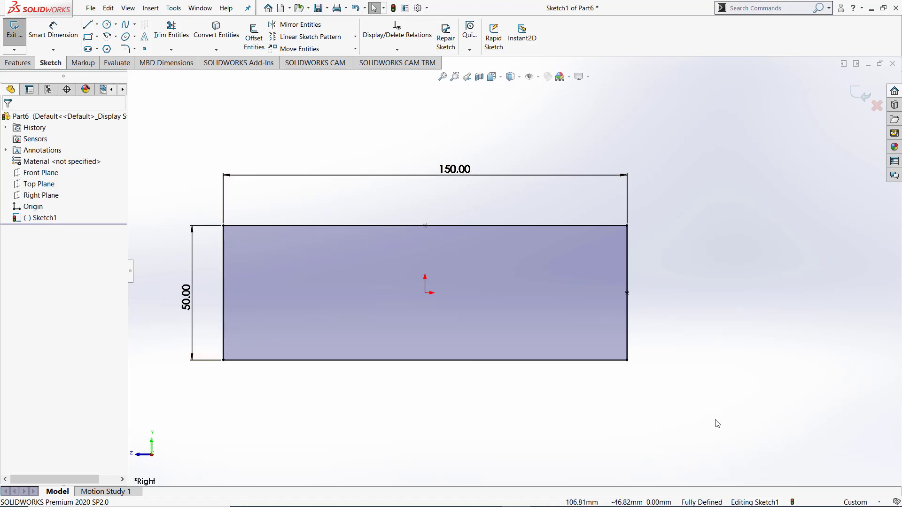
# Step: Delete the whole rectangle together with its dimensions and midpoint sketch points
pyautogui.moveTo(715, 420); pyautogui.dragTo(550, 331)
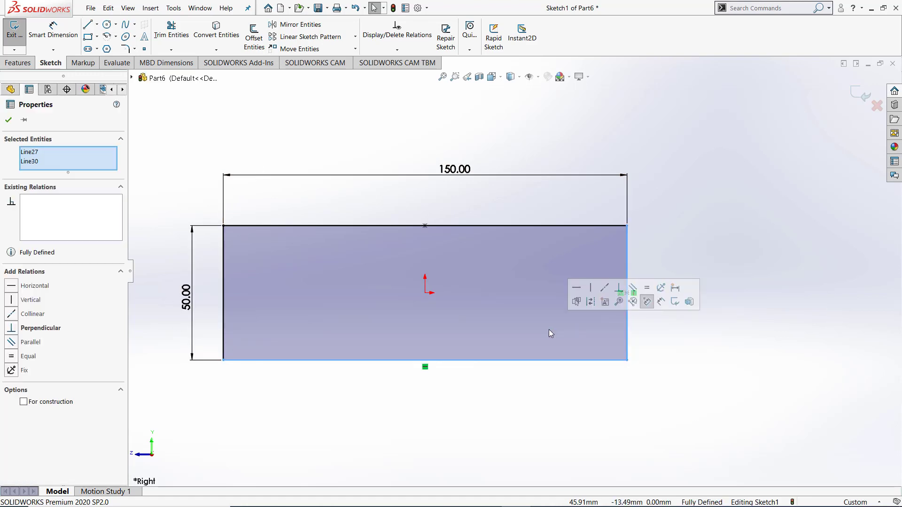
pyautogui.moveTo(821, 464); pyautogui.dragTo(192, 172)
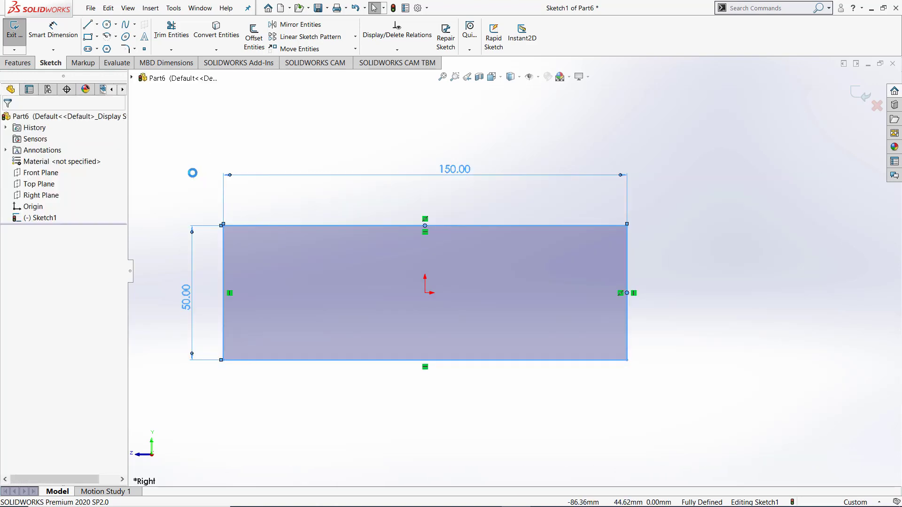
pyautogui.press('Delete')
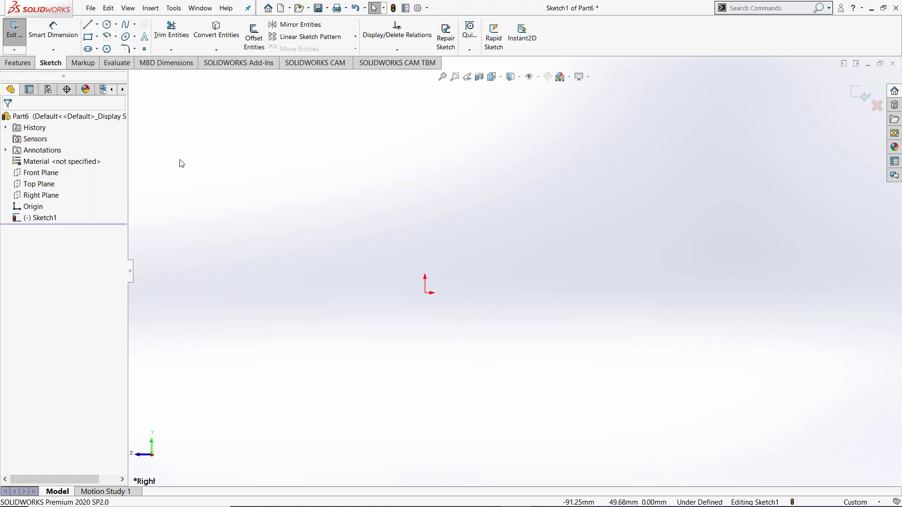
# Step: Sketch a centre-point circle about 75 mm in diameter above and to the left of the origin
pyautogui.click(108, 24)
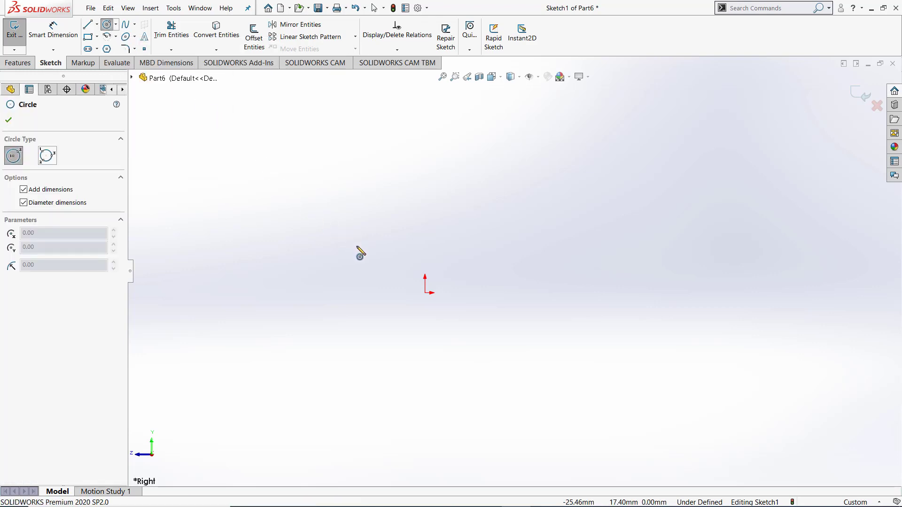
pyautogui.click(249, 189)
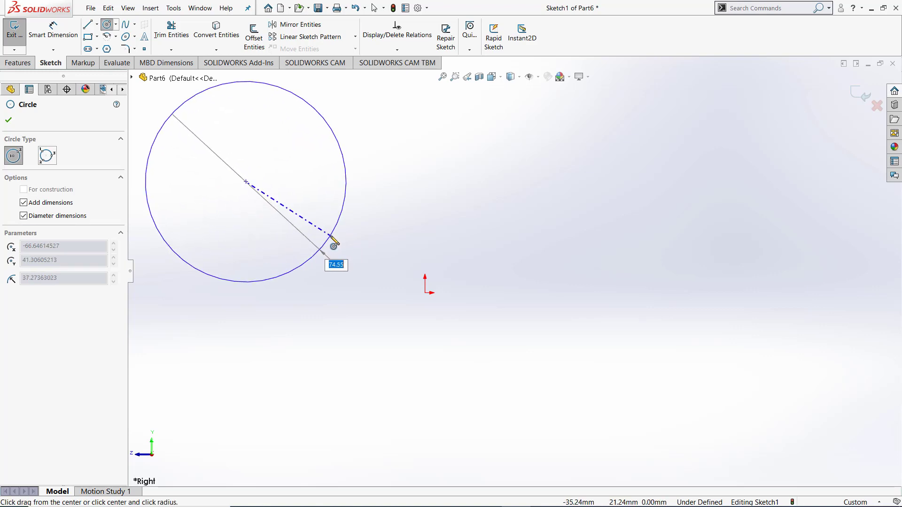
pyautogui.click(334, 242)
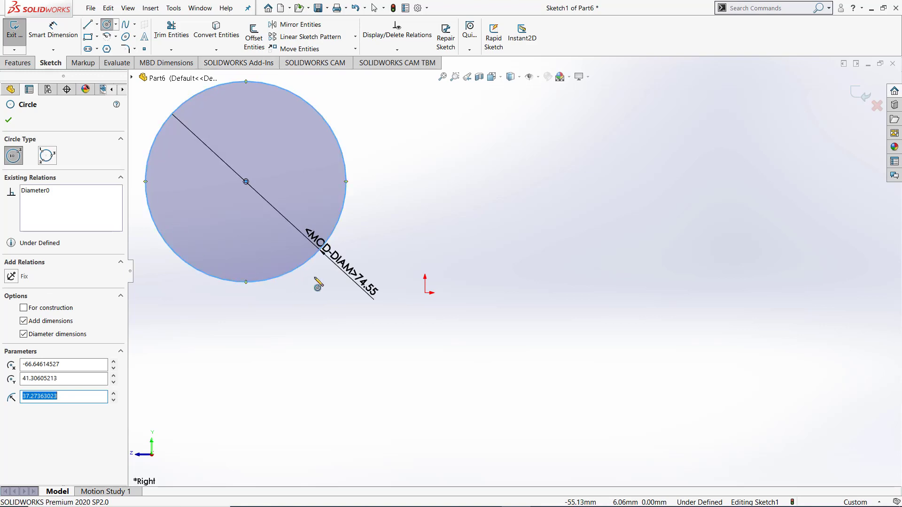
pyautogui.press('Escape')
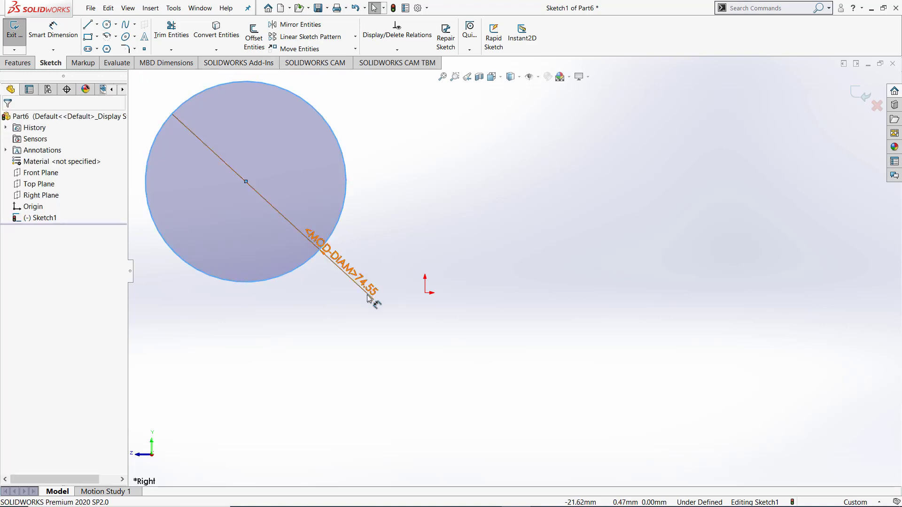
pyautogui.click(459, 141)
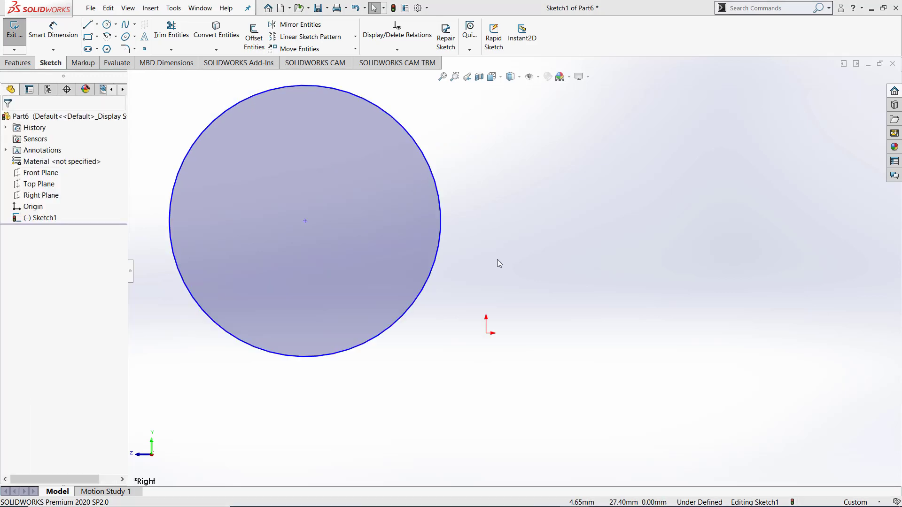
# Step: Dimension the circle's diameter to 50 mm and move its centre onto the origin
pyautogui.click(53, 30)
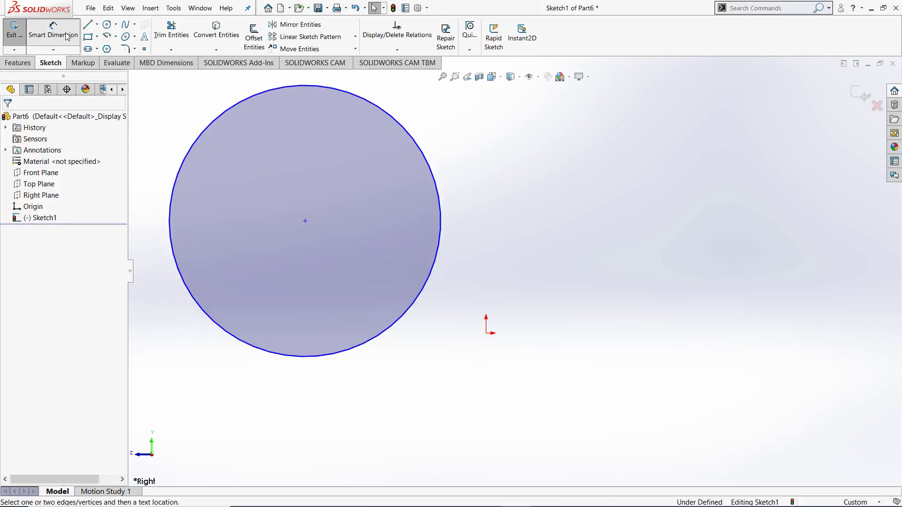
pyautogui.click(408, 319)
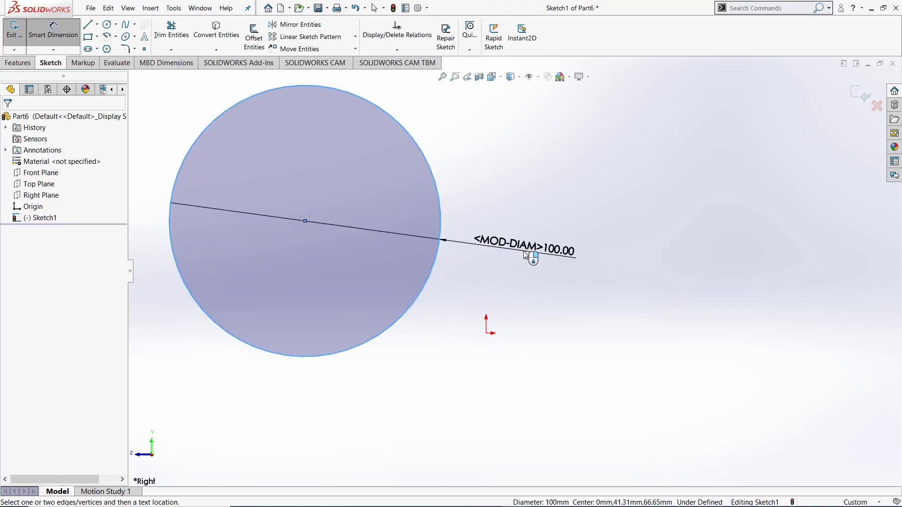
pyautogui.click(524, 252)
pyautogui.write('80')
pyautogui.press('Return')
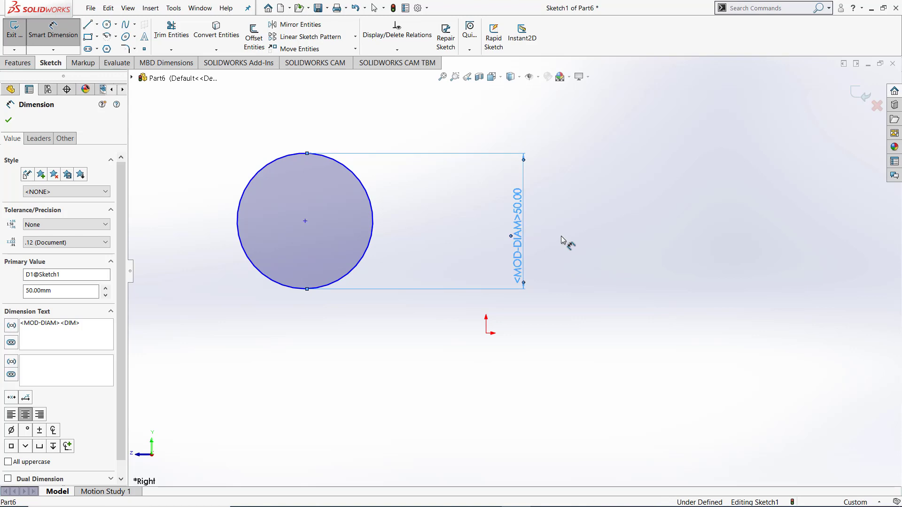
pyautogui.press('space')
pyautogui.press('Escape')
pyautogui.press('Escape')
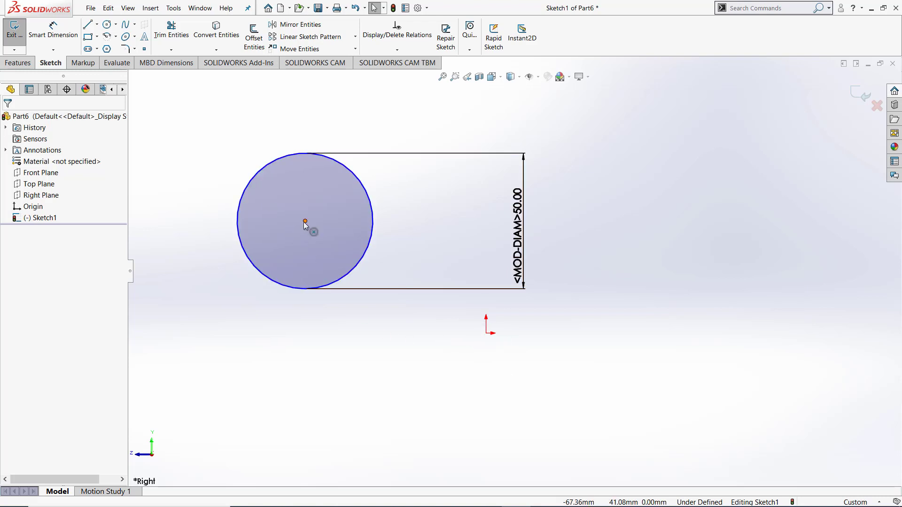
pyautogui.moveTo(306, 222); pyautogui.dragTo(486, 334)
pyautogui.click(652, 283)
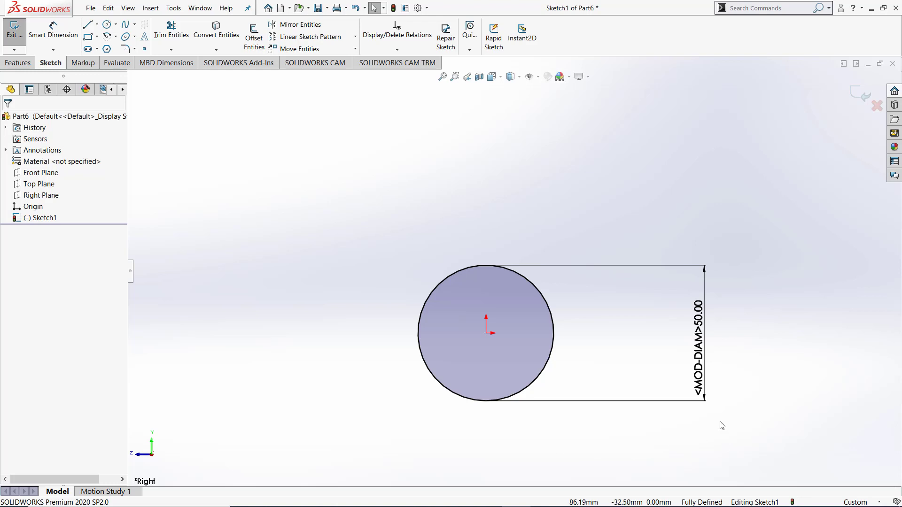
# Step: Delete the circle centred on the origin together with its diameter dimension
pyautogui.click(486, 402)
pyautogui.press('Delete')
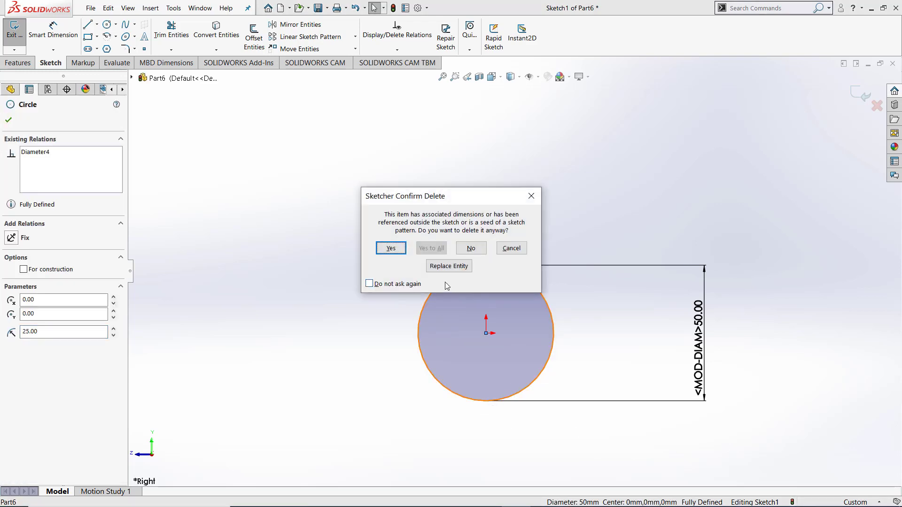
pyautogui.press('Return')
# Step: Sketch a Perimeter Circle through three points, about 114 mm in diameter, with its centre above and right of the origin
pyautogui.click(114, 27)
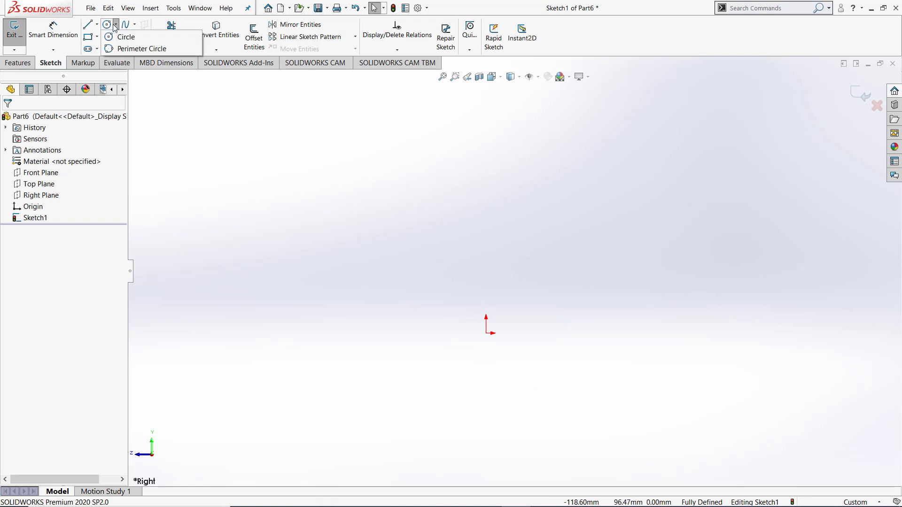
pyautogui.click(132, 49)
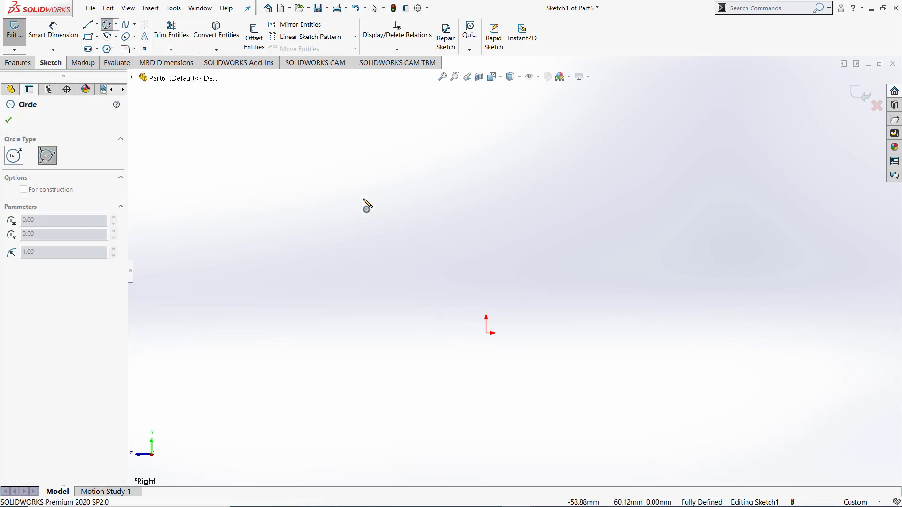
pyautogui.click(393, 249)
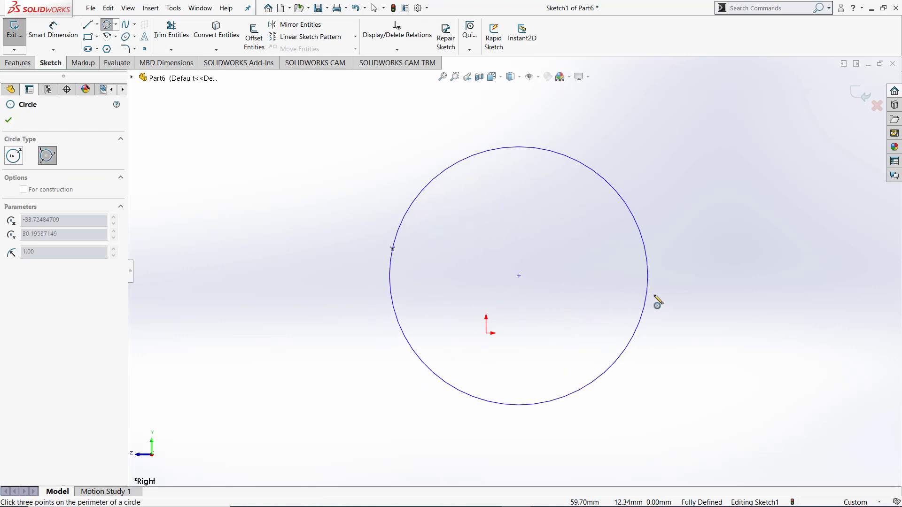
pyautogui.click(663, 288)
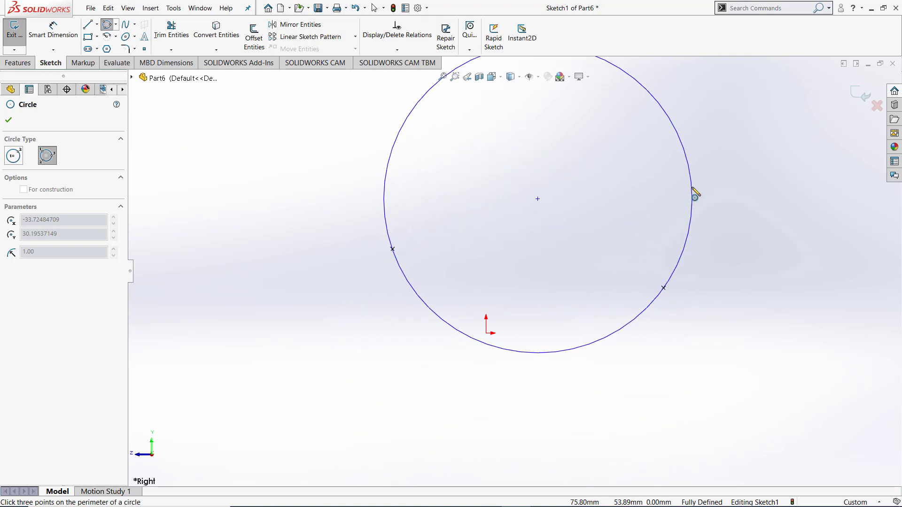
pyautogui.click(693, 189)
pyautogui.press('Escape')
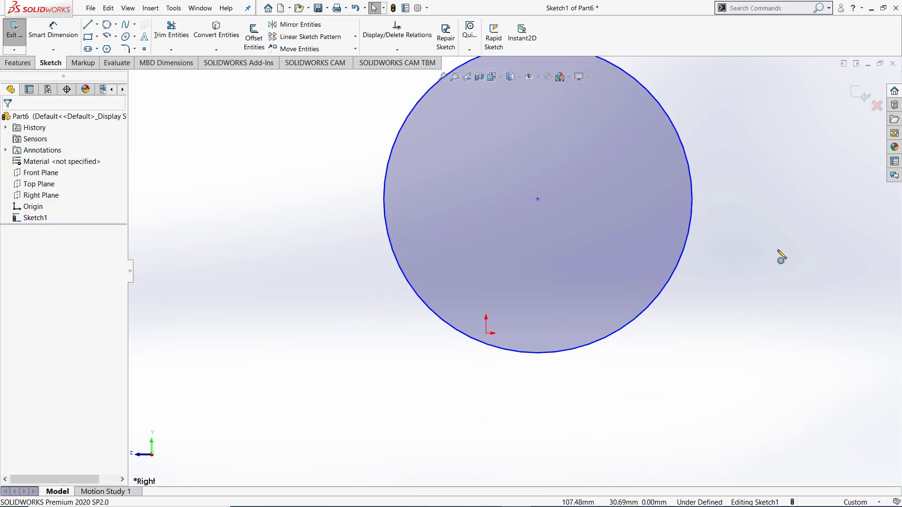
pyautogui.press('f')
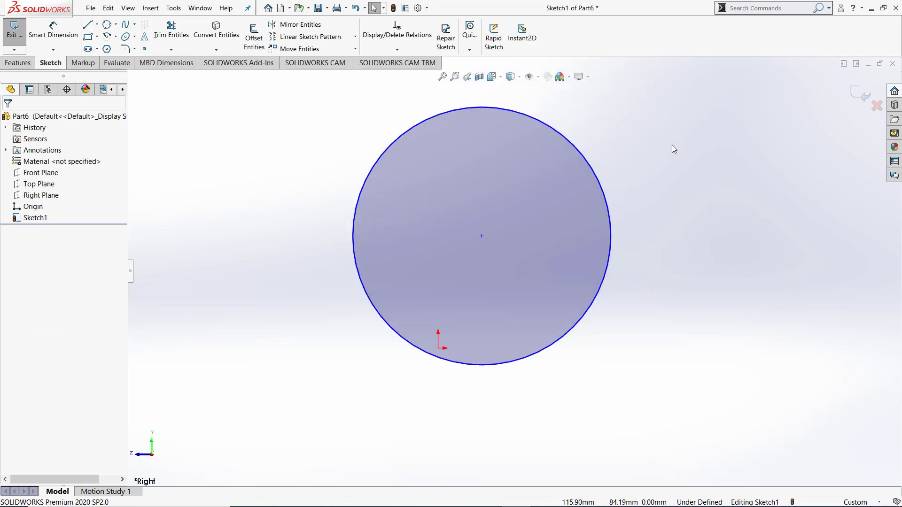
# Step: Dimension the perimeter circle's diameter to 80 mm
pyautogui.click(53, 30)
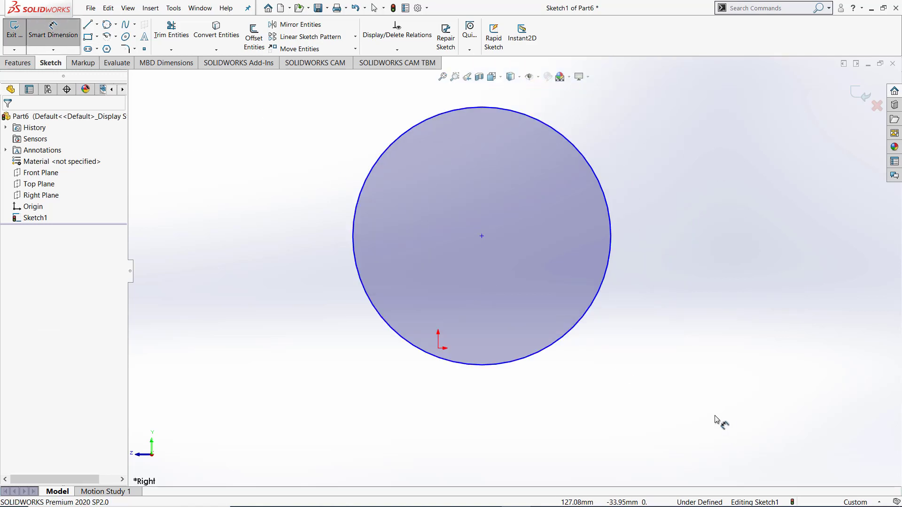
pyautogui.click(569, 335)
pyautogui.click(688, 292)
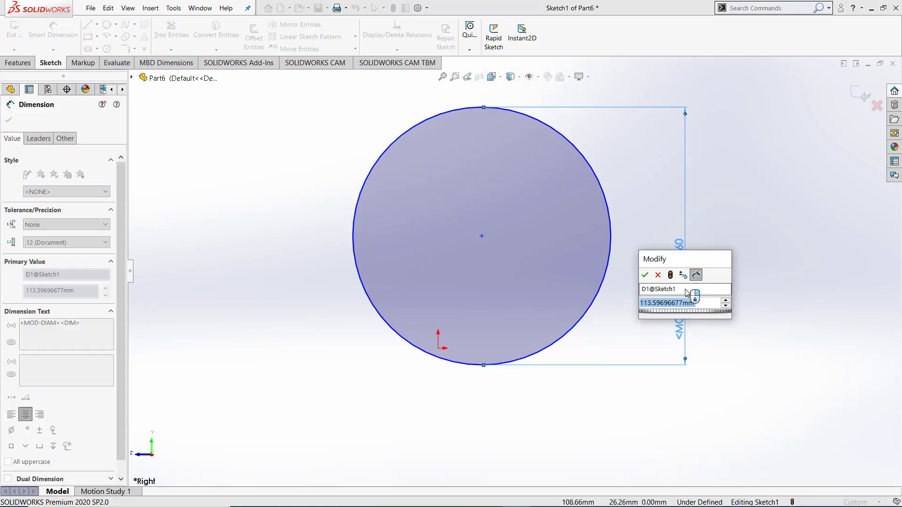
pyautogui.write('80')
pyautogui.press('Return')
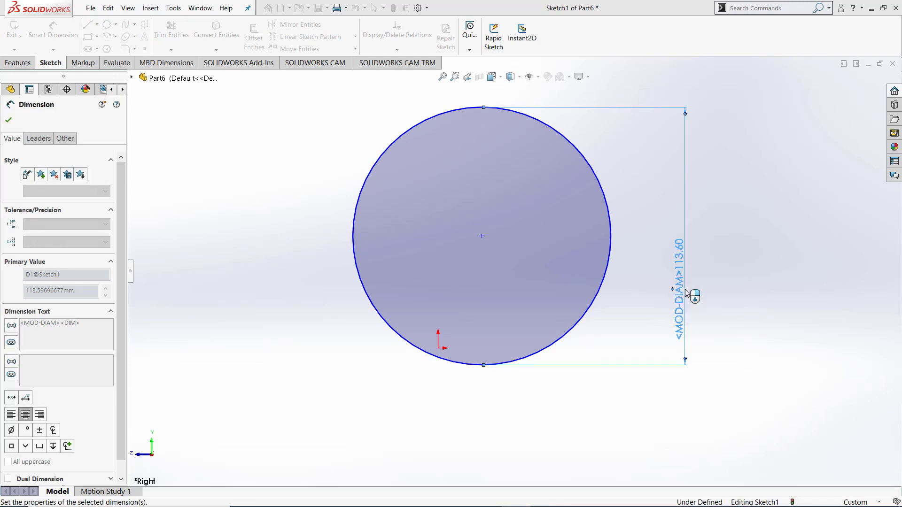
pyautogui.press('Escape')
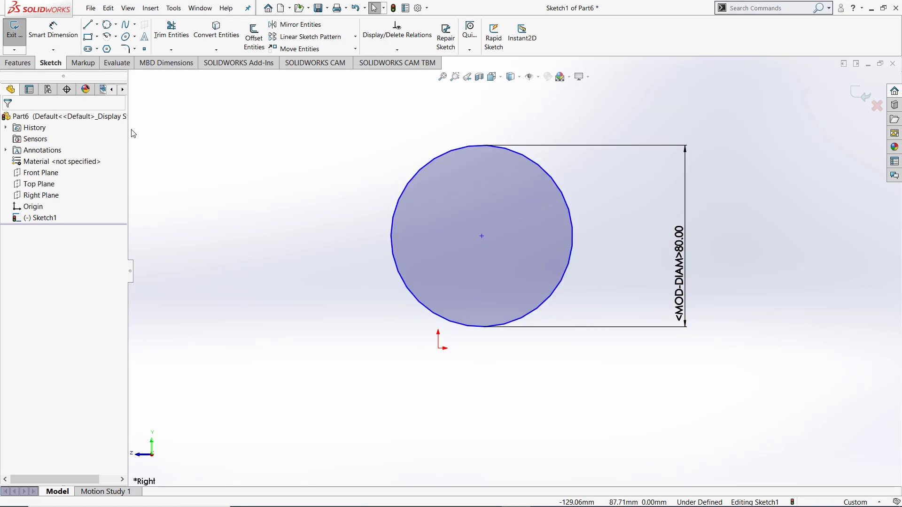
# Step: Dimension the horizontal distance from the origin to the circle's centre to 40 mm, placing the dimension below the circle
pyautogui.click(53, 30)
pyautogui.click(446, 334)
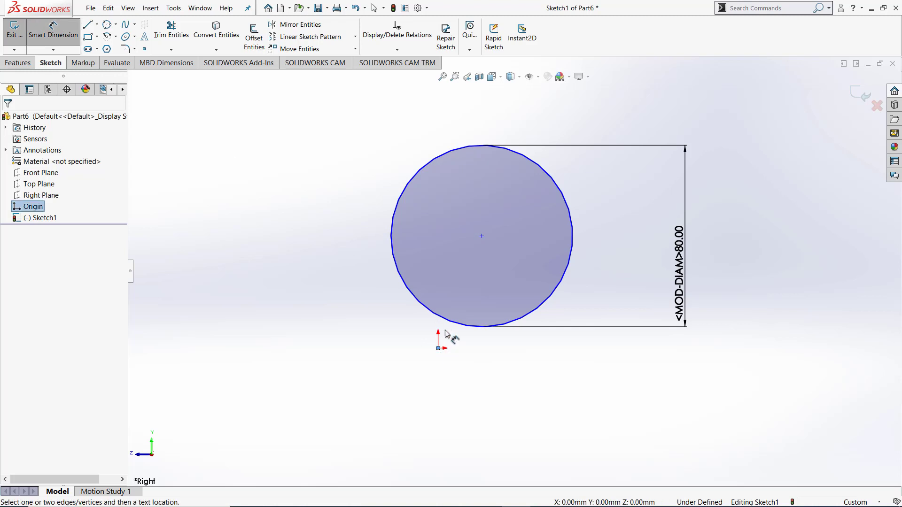
pyautogui.click(482, 236)
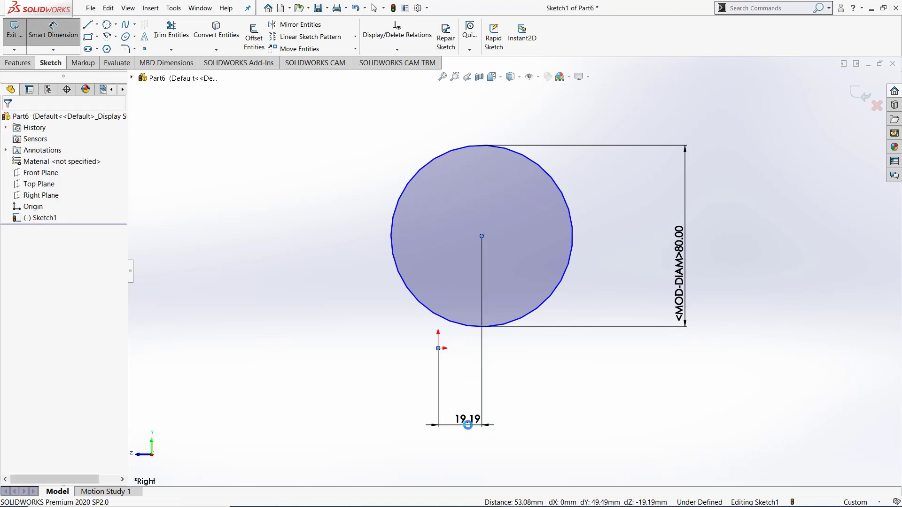
pyautogui.click(468, 425)
pyautogui.write('40')
pyautogui.press('Return')
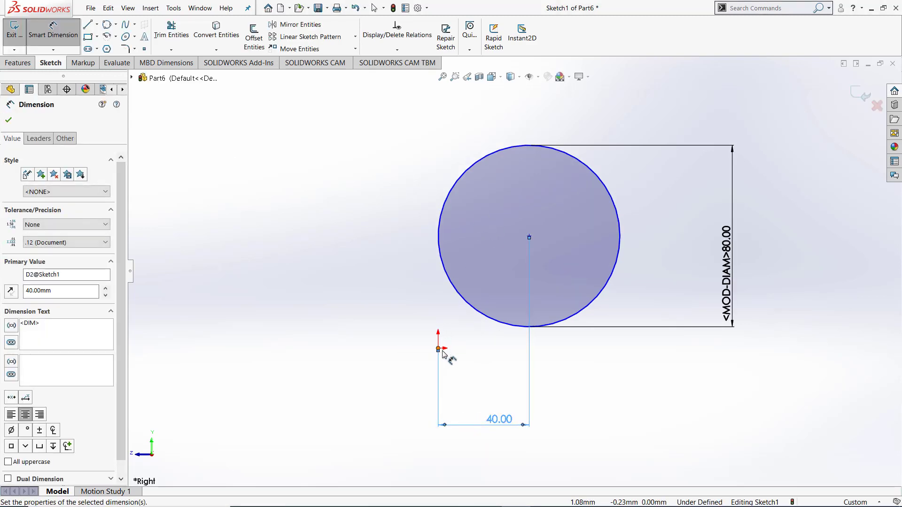
pyautogui.press('Escape')
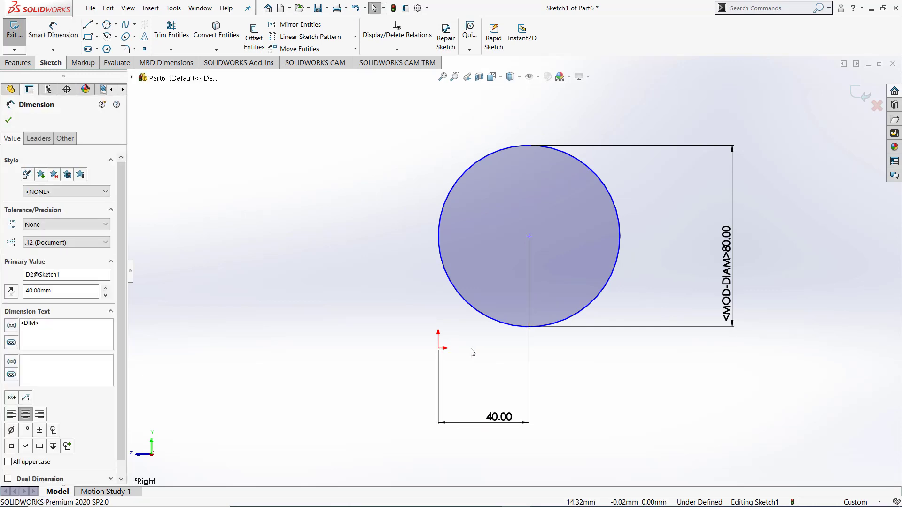
# Step: Dimension the vertical distance from the origin to the circle's centre to 40 mm, placing the dimension left of the circle
pyautogui.click(439, 348)
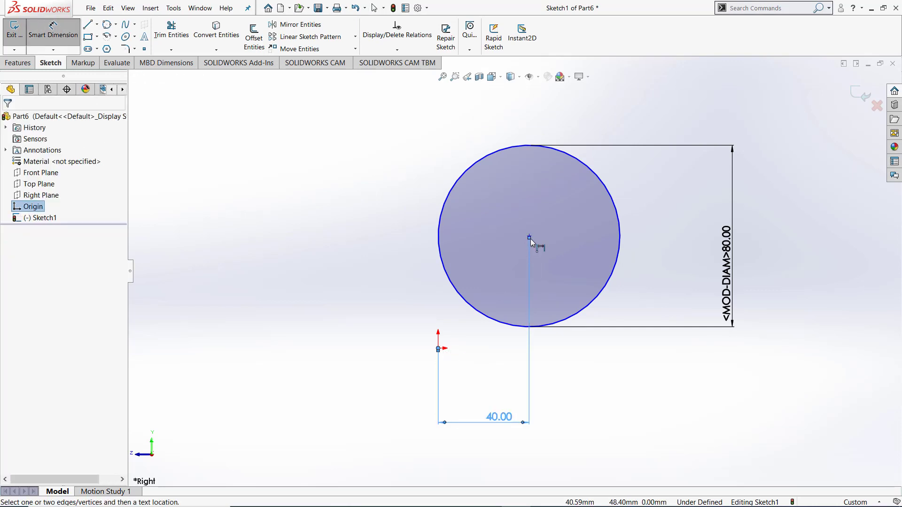
pyautogui.click(530, 238)
pyautogui.click(384, 297)
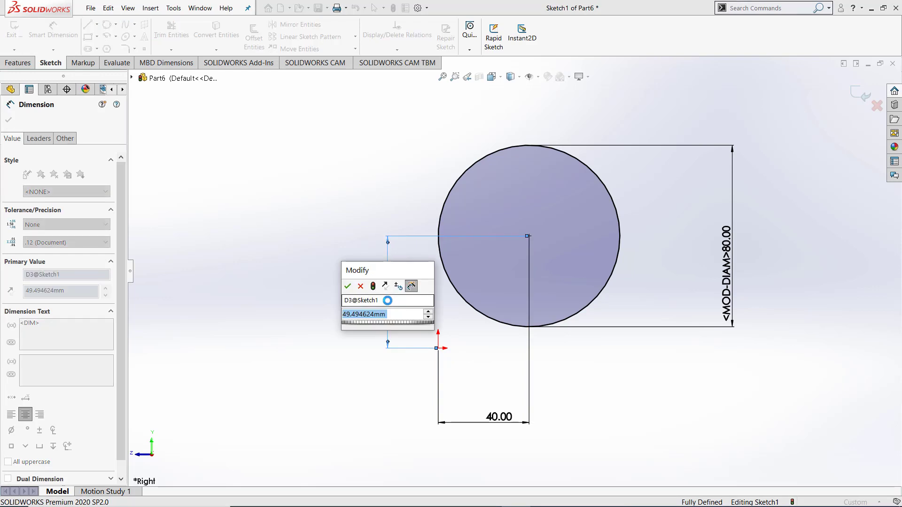
pyautogui.write('40')
pyautogui.press('Return')
pyautogui.press('Escape')
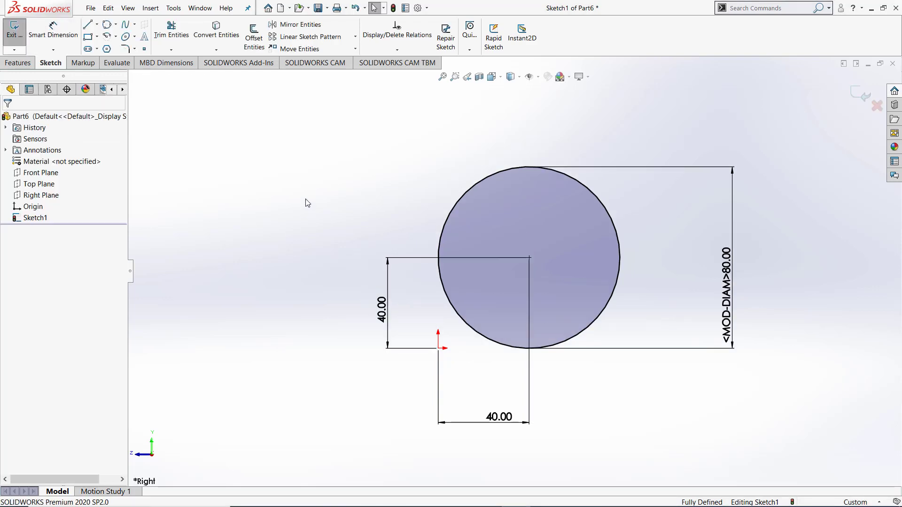